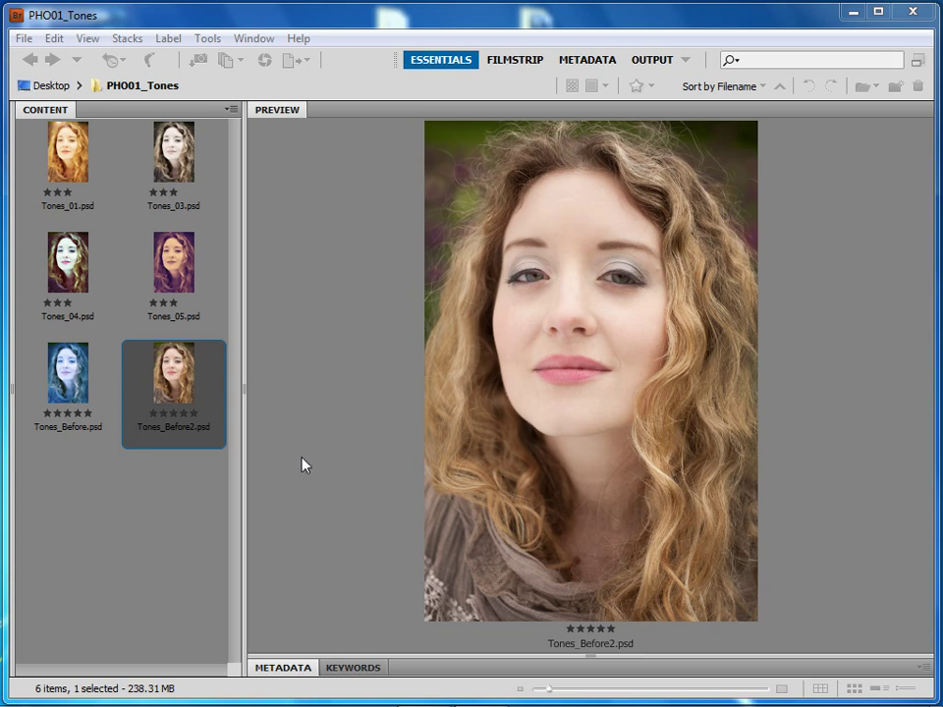
Select all six portrait versions in the PHO01_Tones folder to compare them side by side, and clear the selection.
ctrl+click(81, 392)
ctrl+click(187, 270)
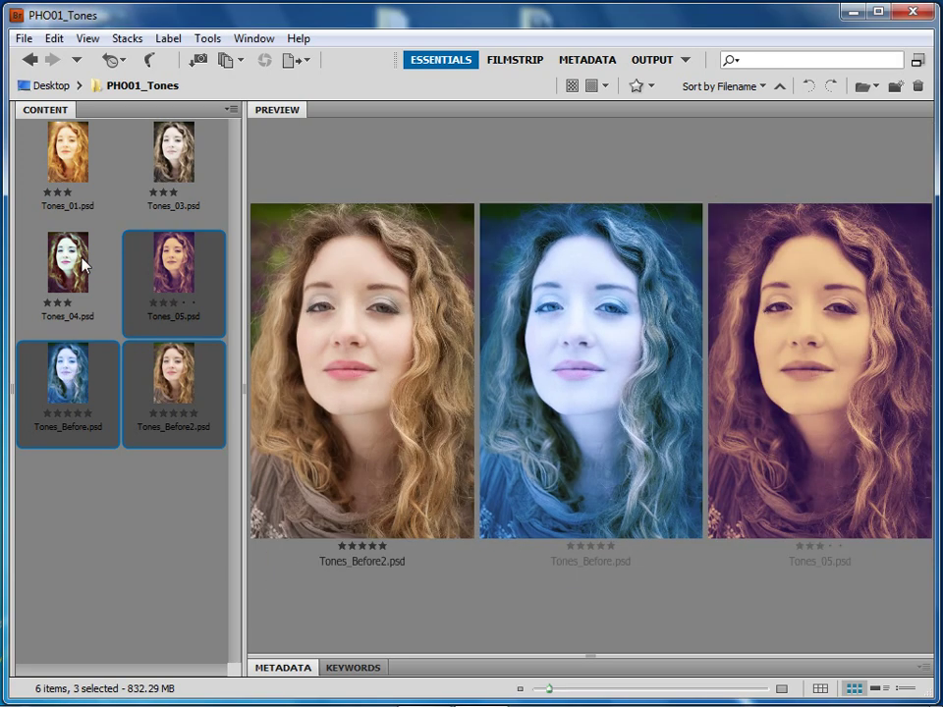
ctrl+click(67, 263)
ctrl+click(59, 162)
ctrl+click(174, 153)
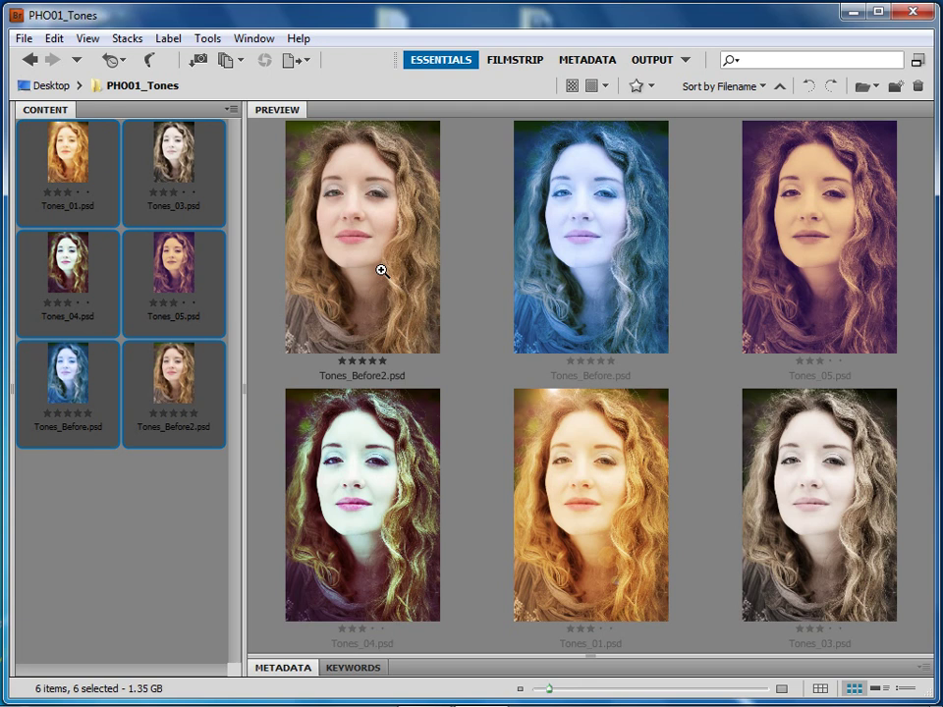
click(192, 514)
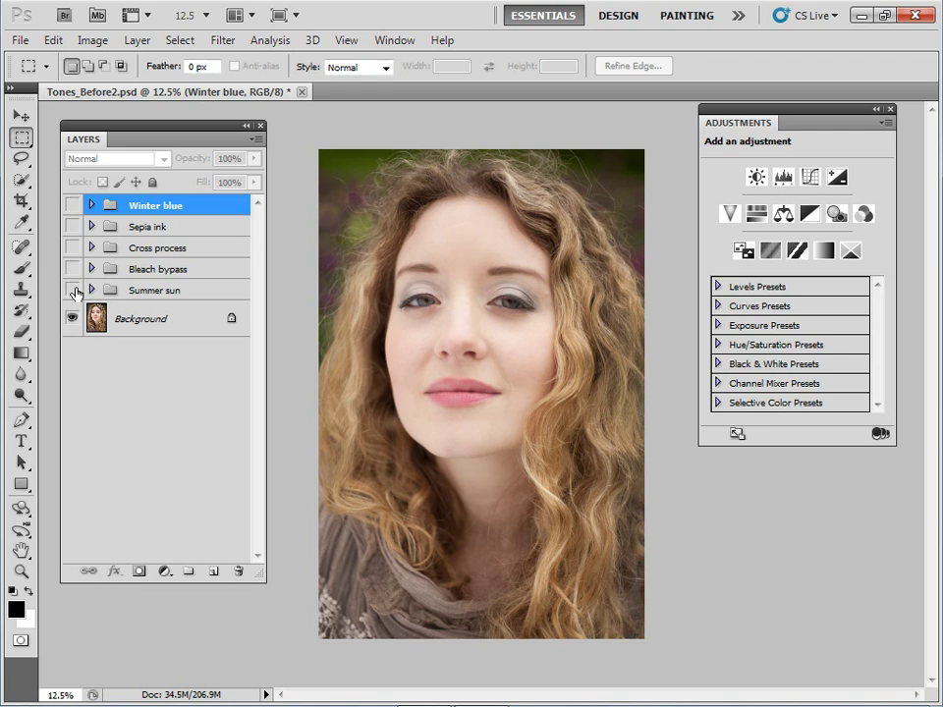
In Photoshop, show and expand the Summer sun group and open its Curves 1 adjustment.
click(72, 289)
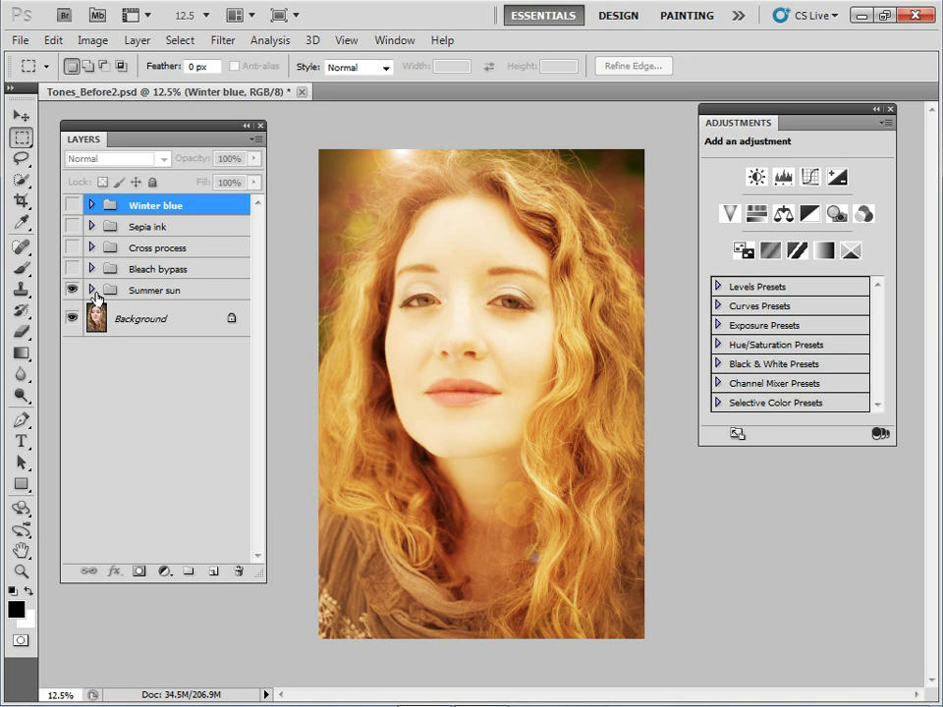
click(91, 291)
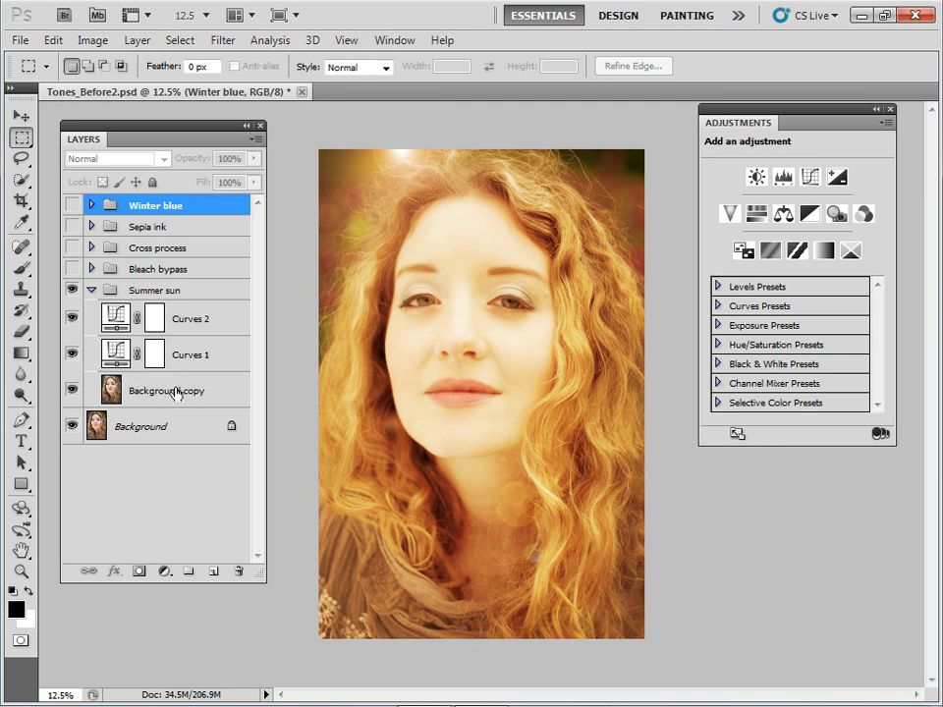
click(117, 354)
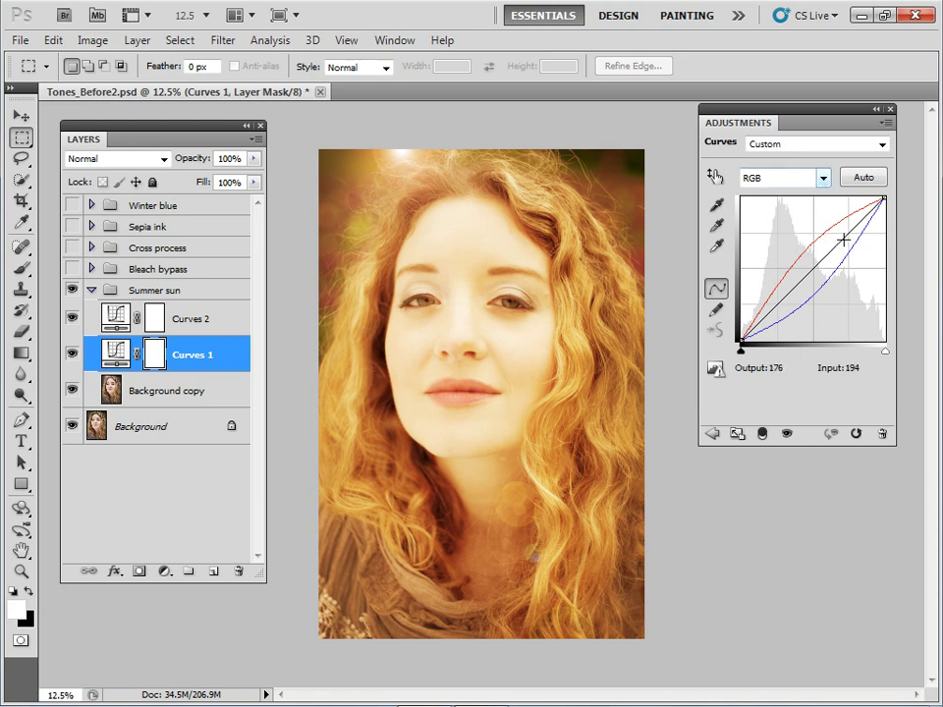
Pull the Blue channel curve of Curves 1 below the diagonal, with its point at input 147 and output 99.
click(824, 180)
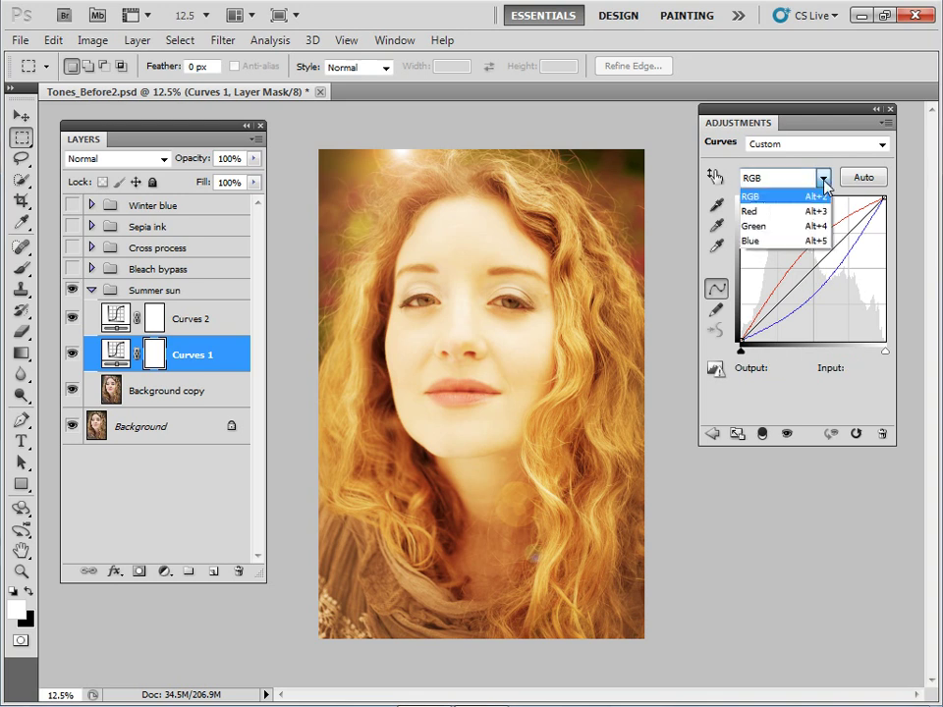
click(807, 241)
drag(821, 258, 825, 284)
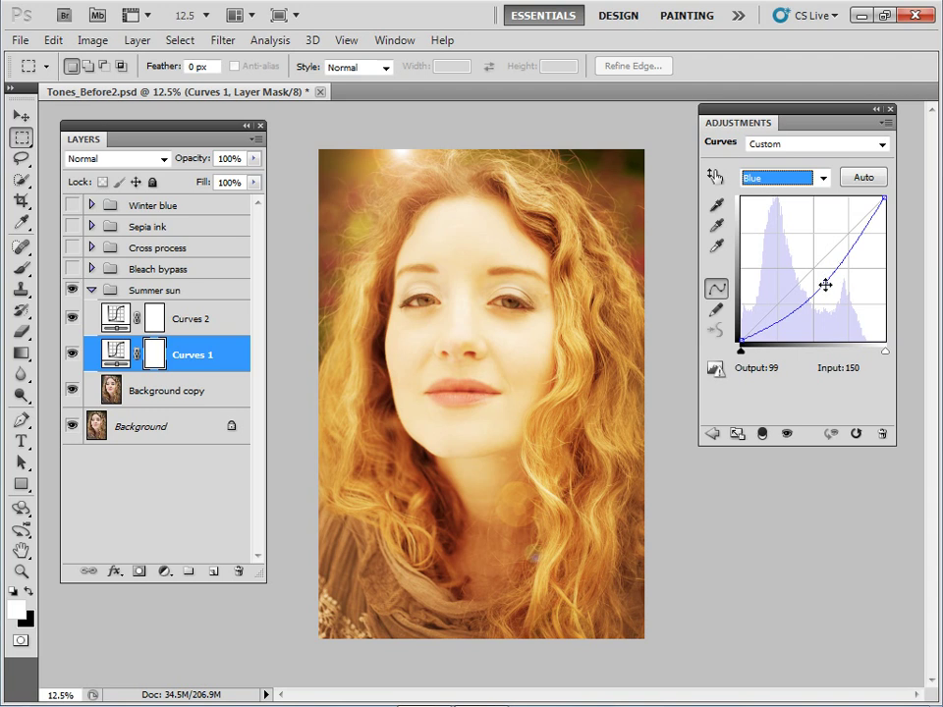
mouse_move(825, 283)
mouse_down()
mouse_move(840, 297)
mouse_move(802, 241)
mouse_move(824, 285)
mouse_up()
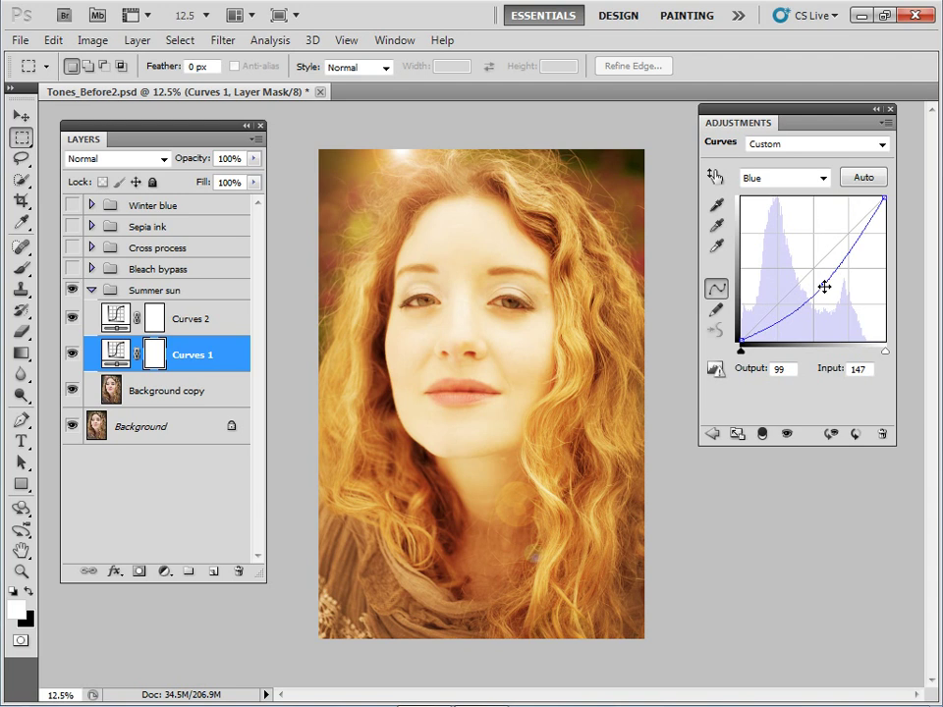
Adjust the Red channel curve of Curves 1 above the diagonal at about input 105 and output 151.
click(823, 177)
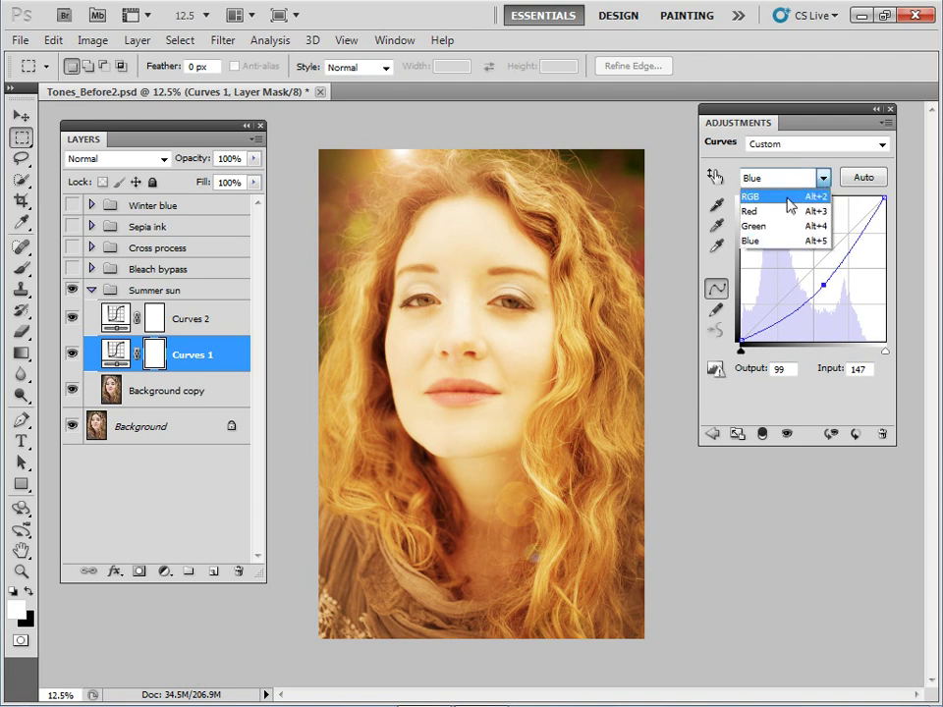
click(789, 199)
click(822, 178)
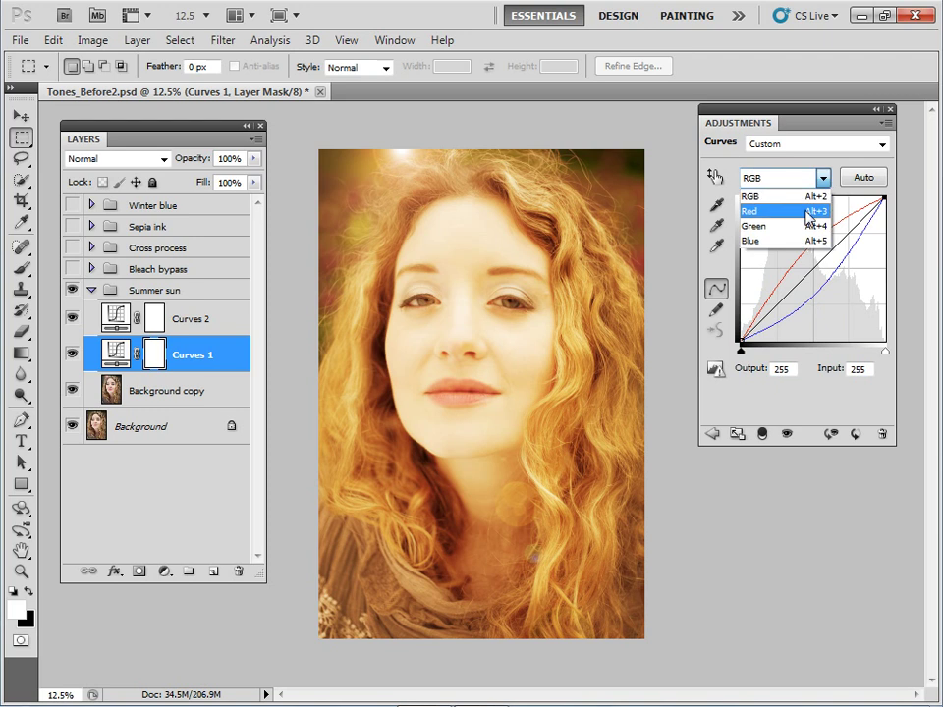
click(811, 211)
mouse_move(802, 252)
mouse_down()
mouse_move(792, 242)
mouse_move(824, 294)
mouse_move(800, 257)
mouse_up()
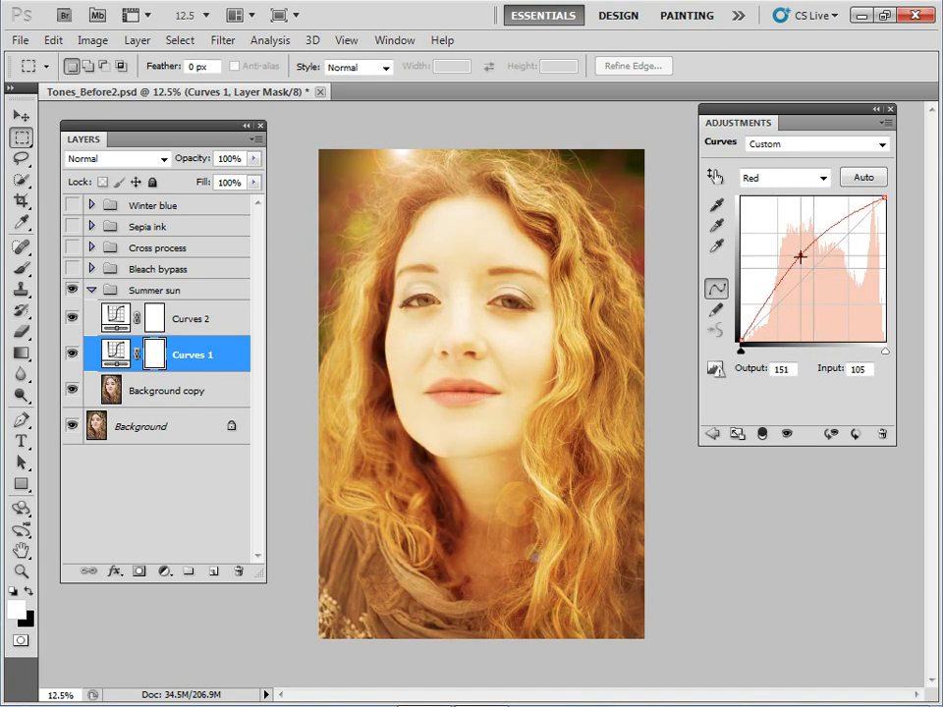
Return Curves 1 to the composite RGB channel and open the Curves 2 adjustment to view its curve.
click(823, 178)
click(786, 199)
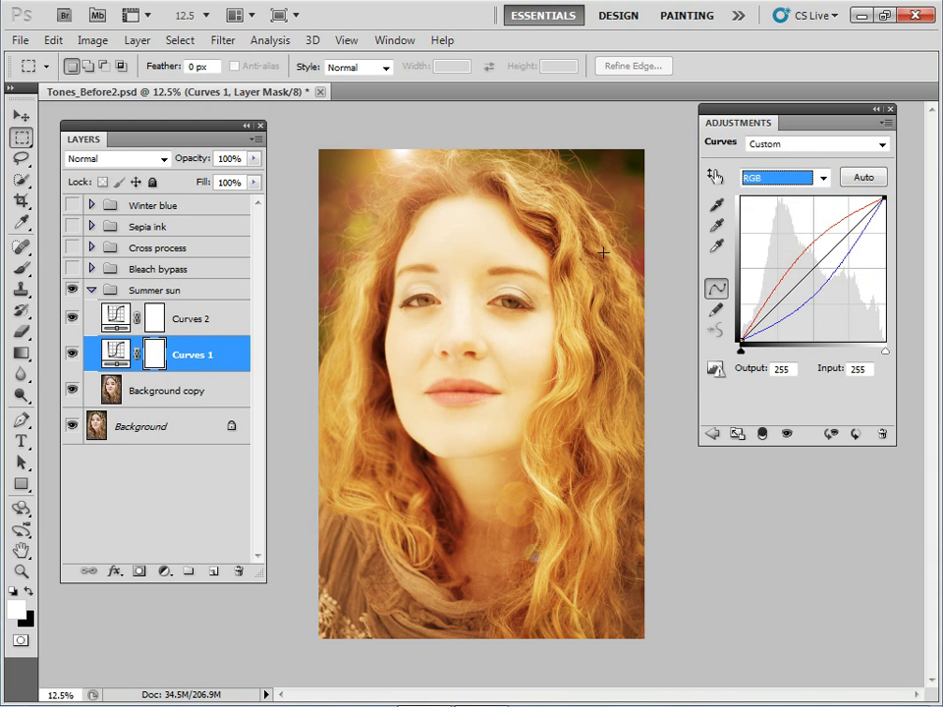
click(194, 322)
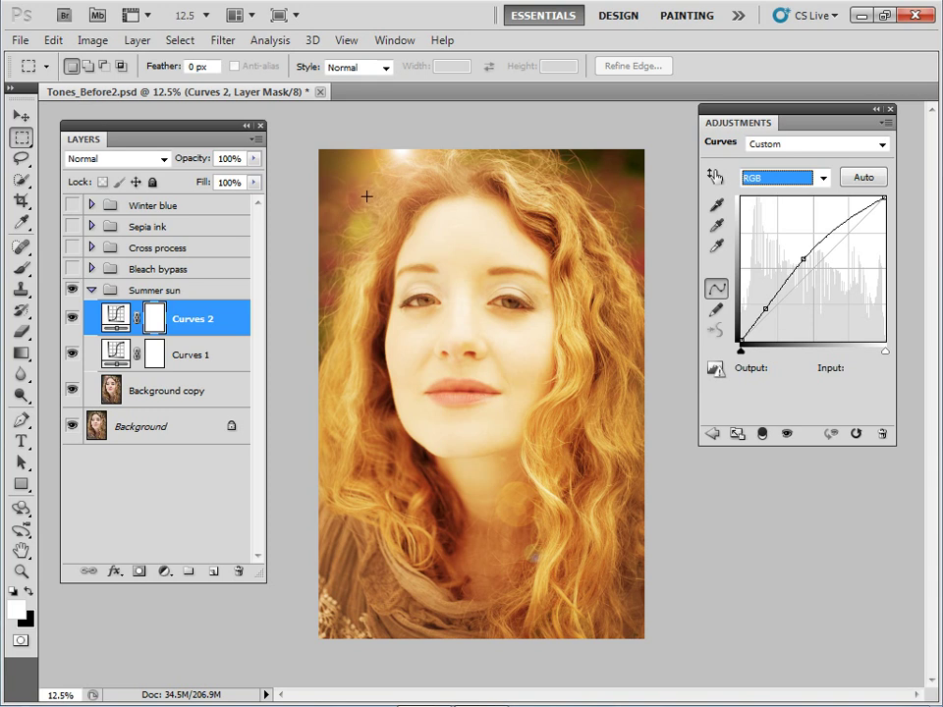
Render a 50-300mm Zoom lens flare at 100% brightness on the Background copy layer, centred just above the hair near the photo's upper edge.
click(184, 391)
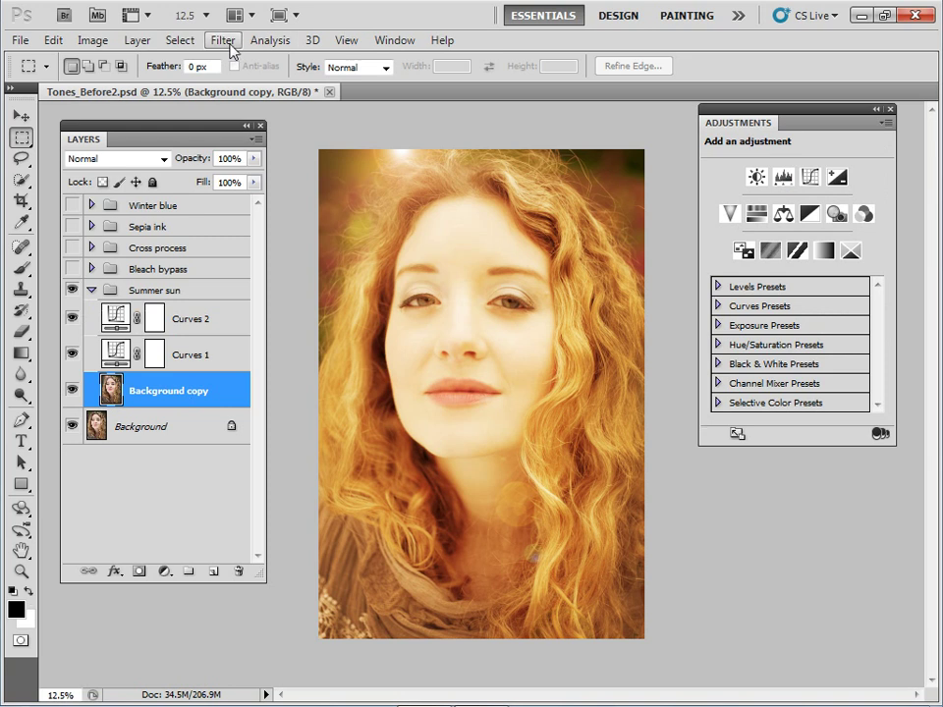
click(224, 41)
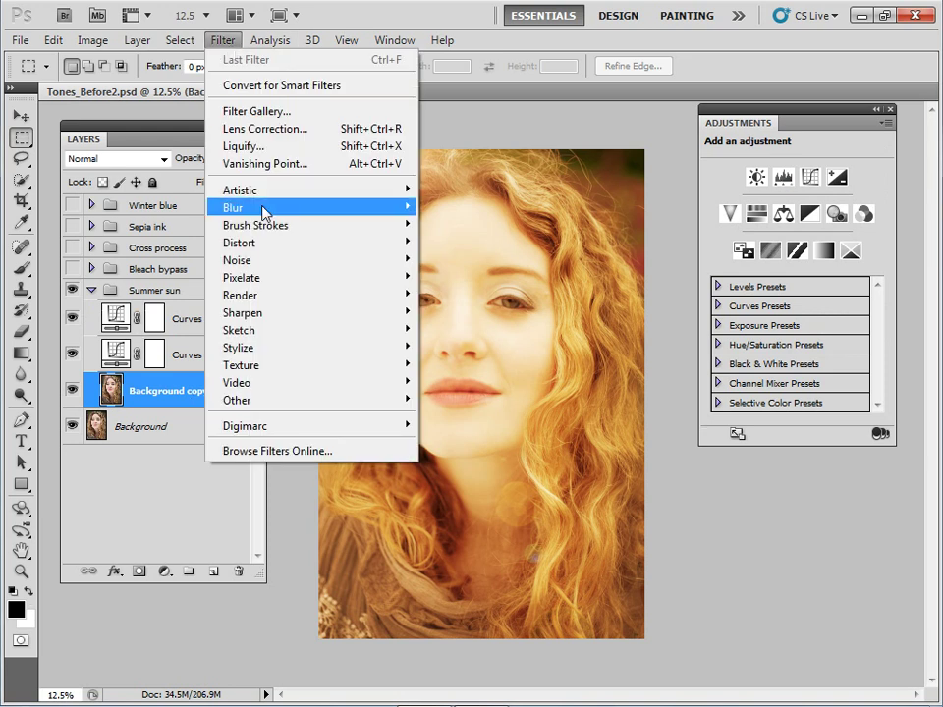
mouse_move(295, 305)
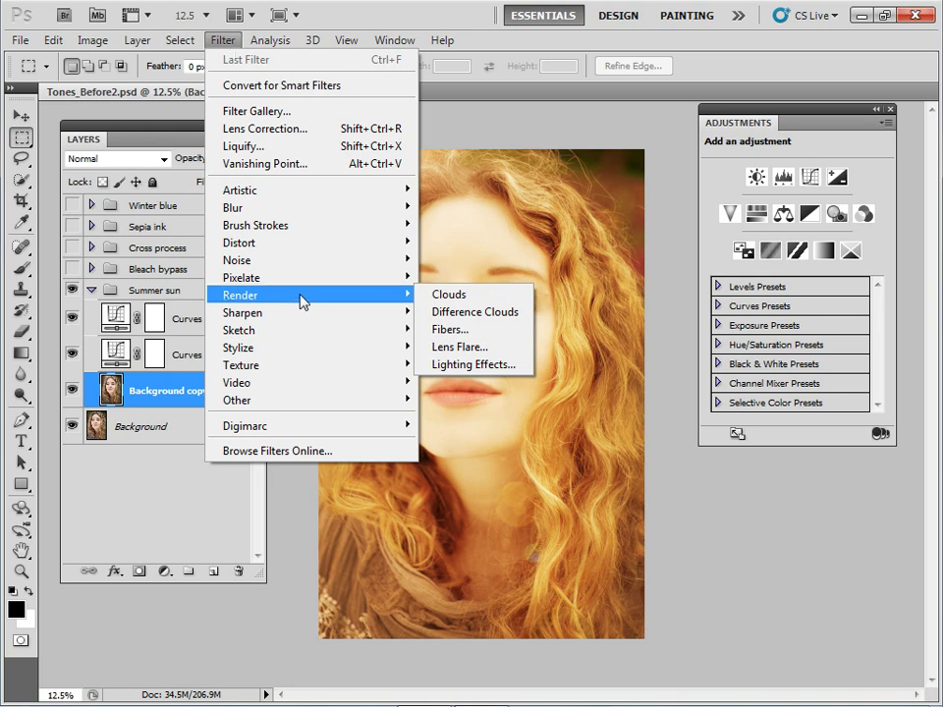
click(457, 347)
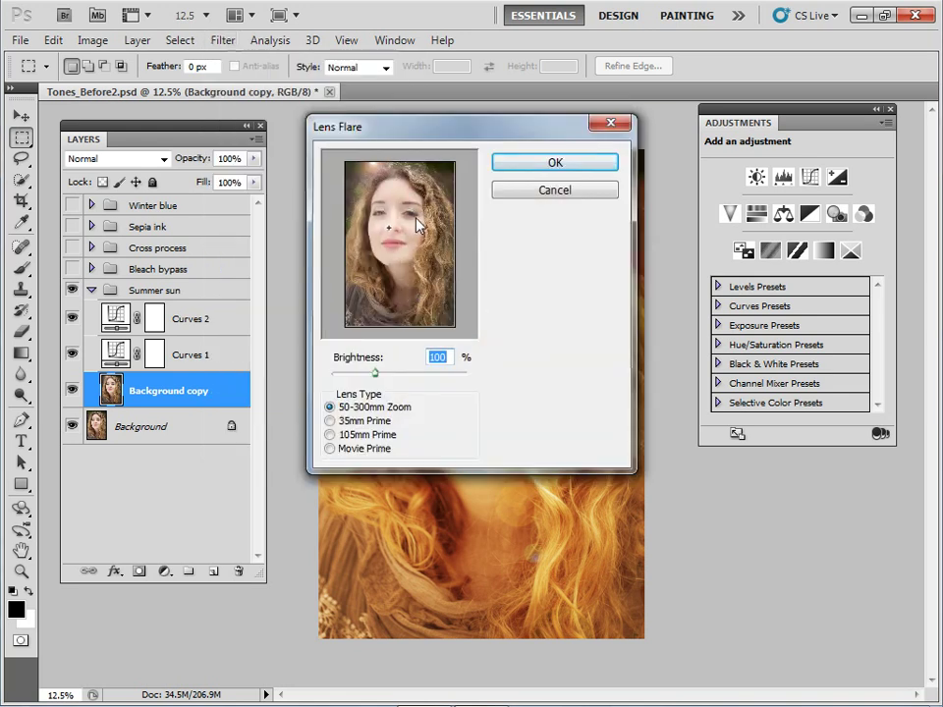
drag(391, 233, 375, 169)
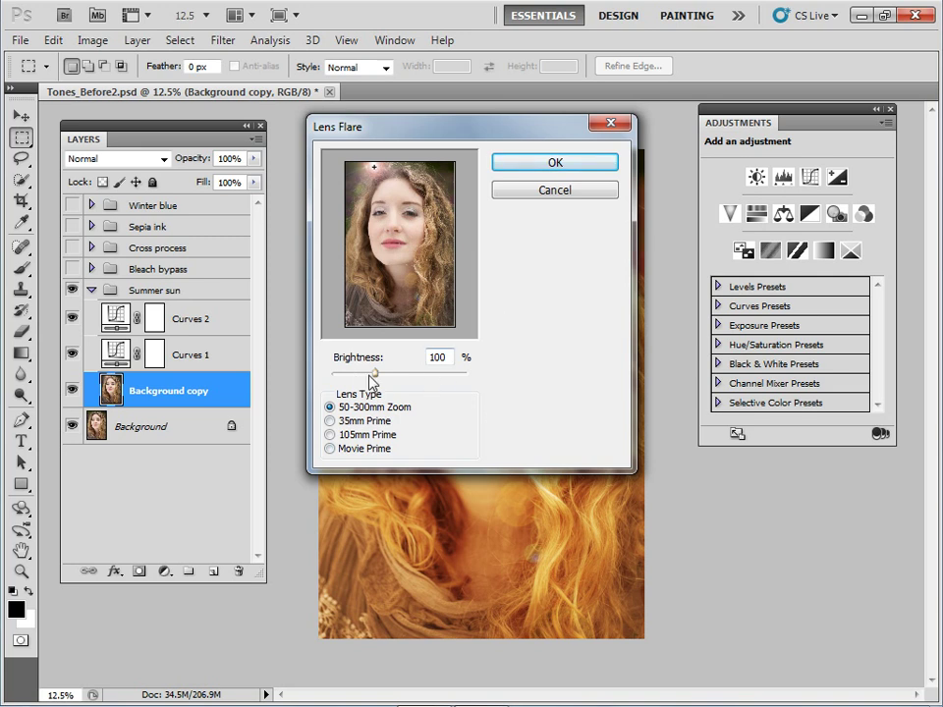
click(554, 172)
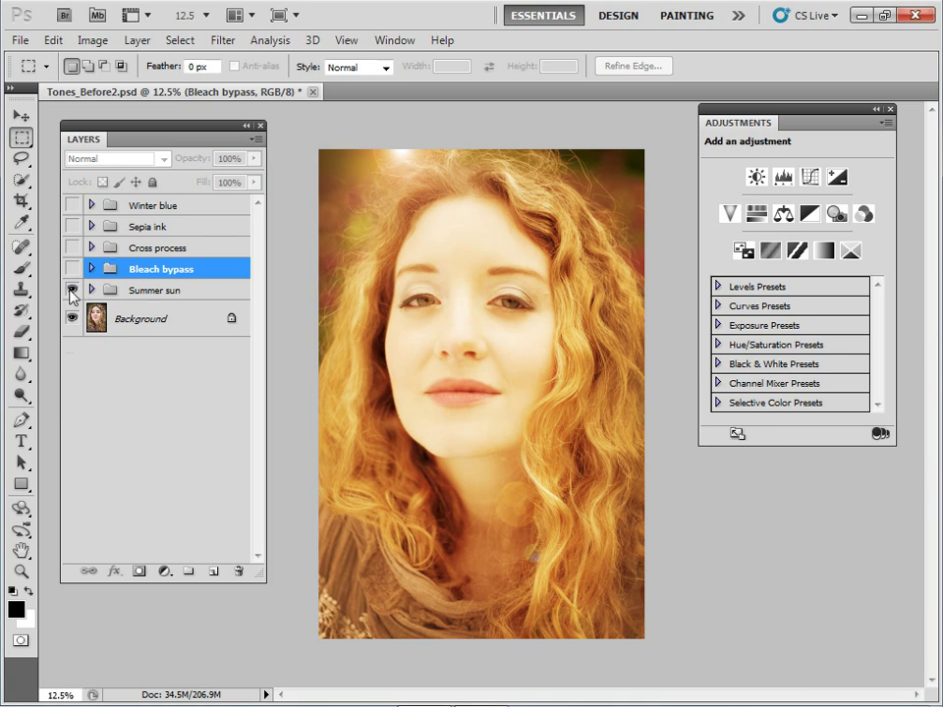
Hide the Summer sun group, then show and expand the Bleach bypass group.
click(71, 290)
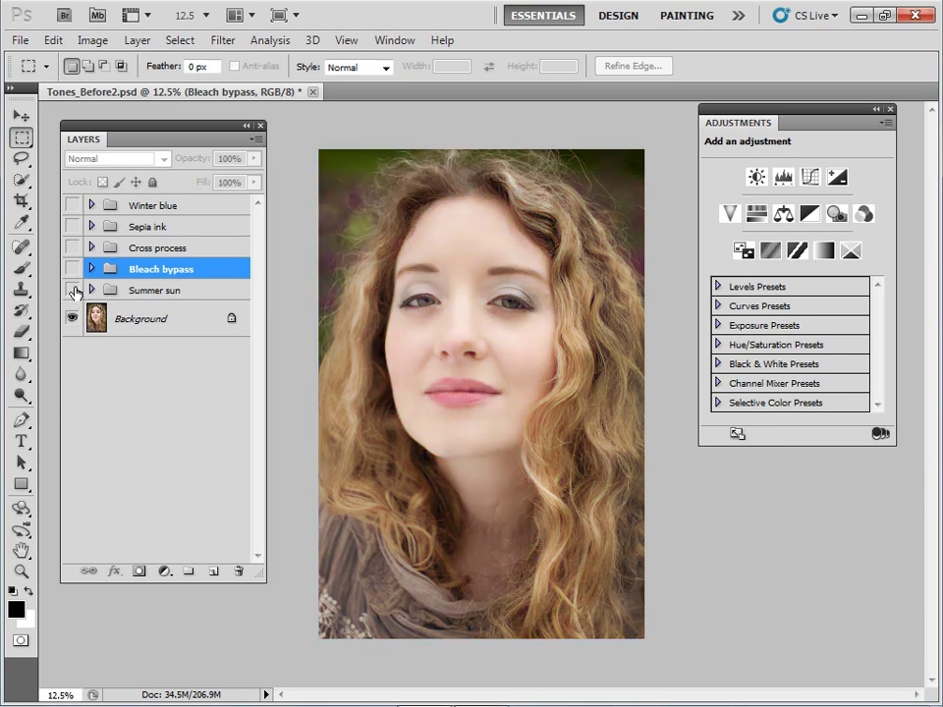
click(72, 269)
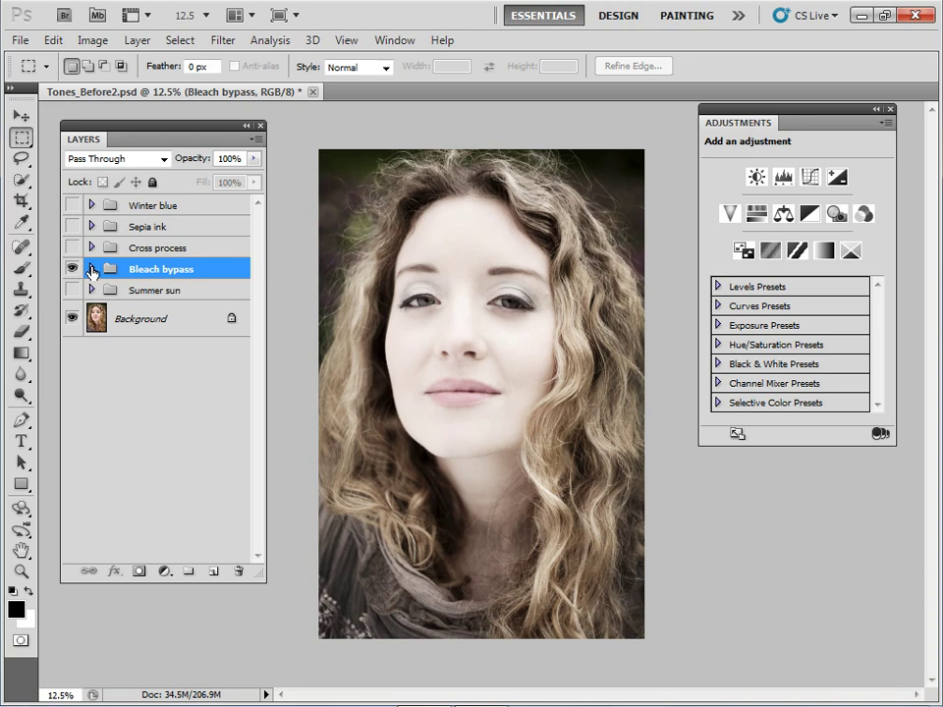
click(91, 269)
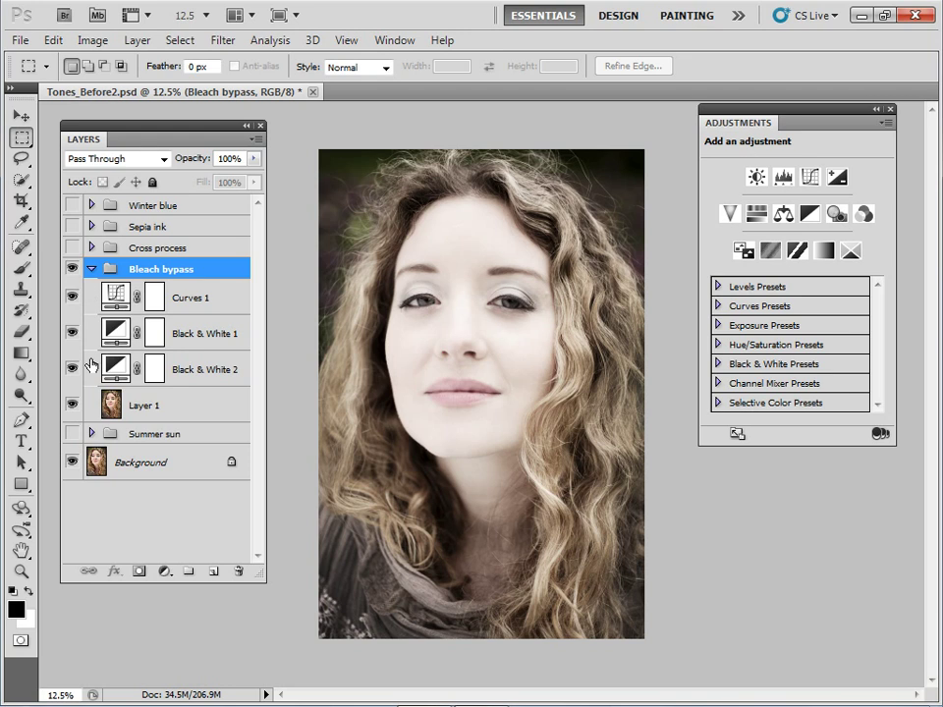
Hide Black & White 1 and Curves 1 in the Bleach bypass group, and set Black & White 2's opacity to 40%.
click(70, 334)
click(71, 295)
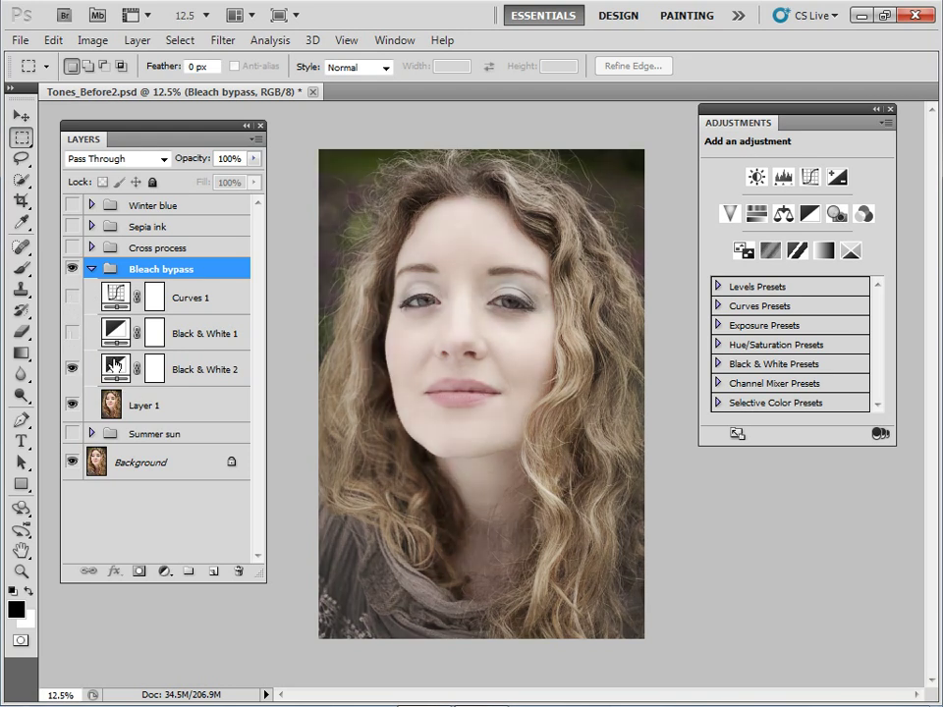
click(201, 369)
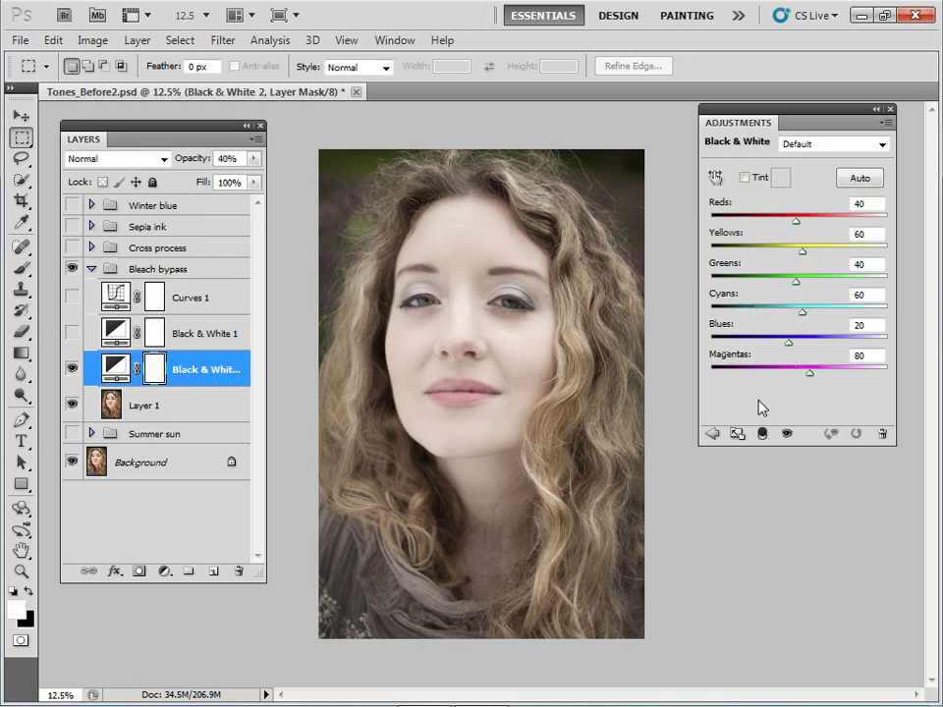
click(254, 165)
mouse_move(196, 178)
mouse_down()
mouse_move(259, 191)
mouse_move(192, 189)
mouse_move(200, 190)
mouse_up()
drag(204, 188, 203, 187)
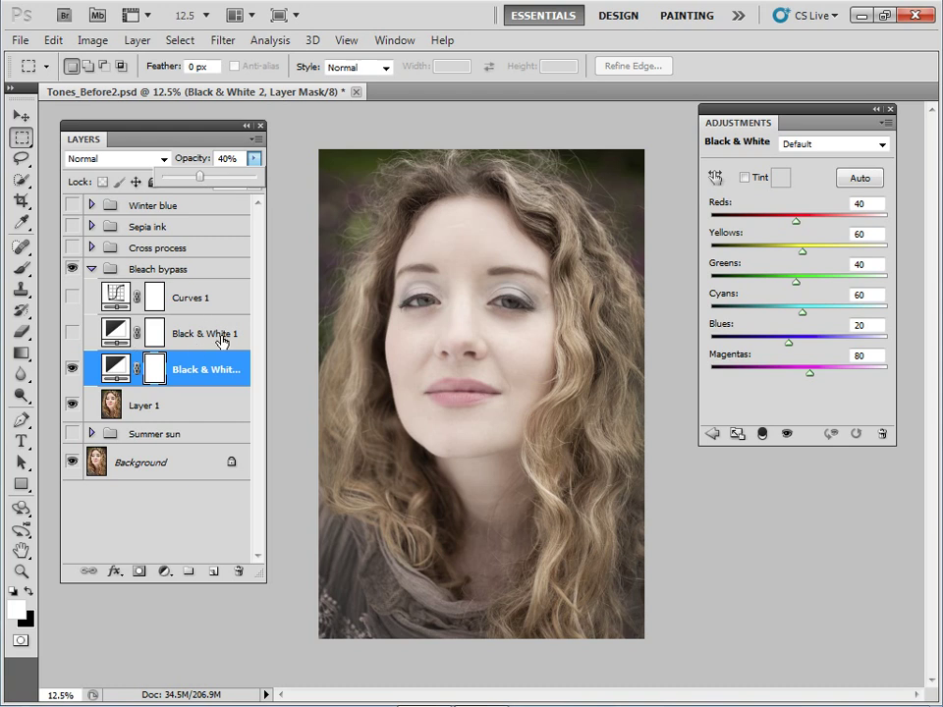
Show the Black & White 1 layer, try its blend mode as Normal for comparison, and set it to Soft Light.
click(73, 335)
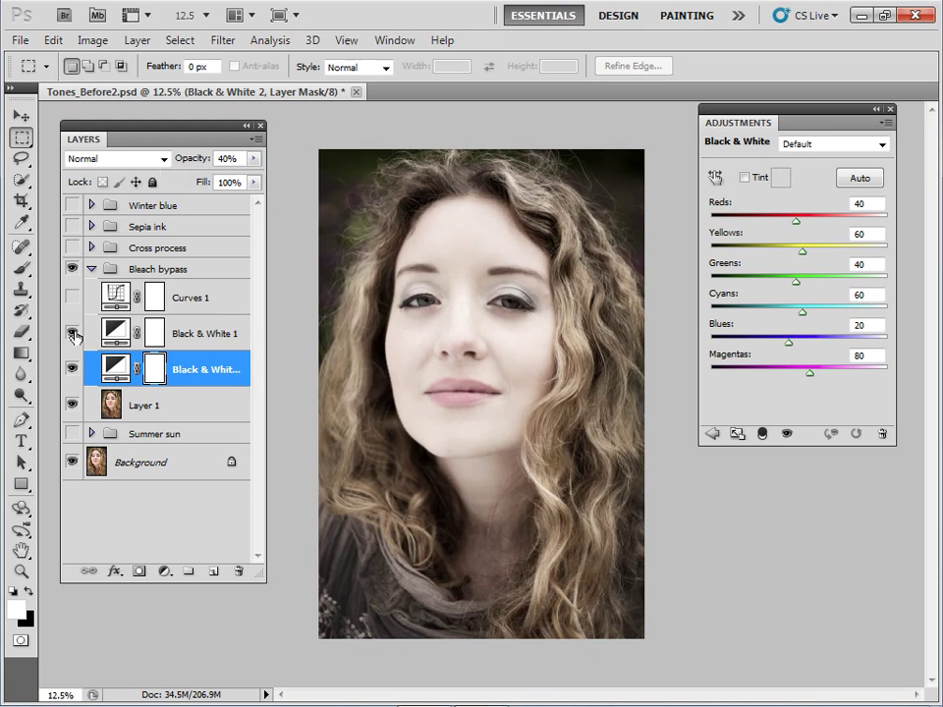
click(201, 332)
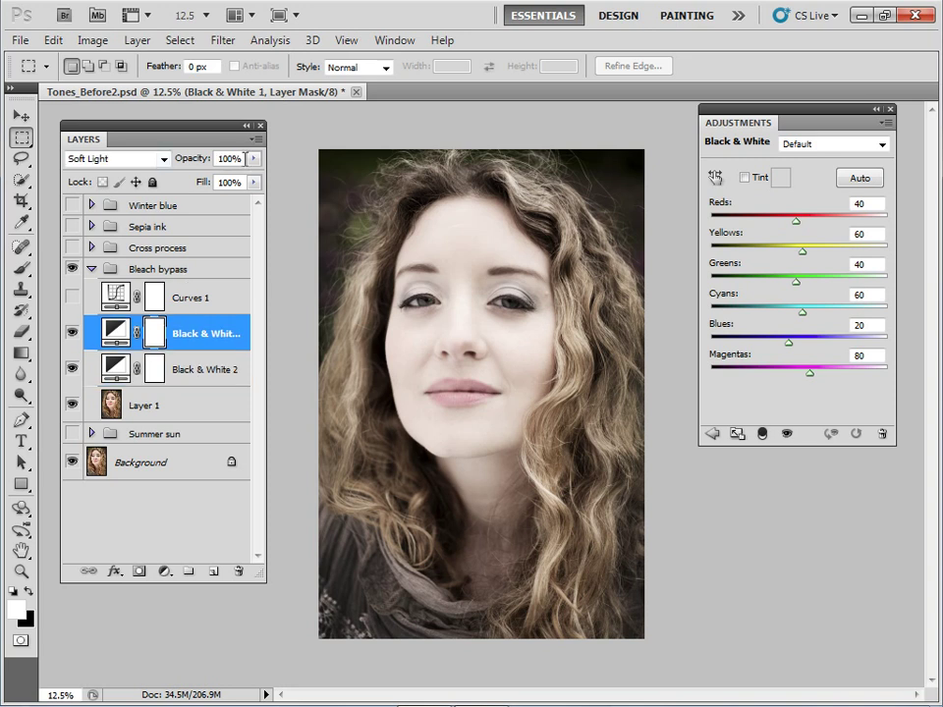
click(164, 160)
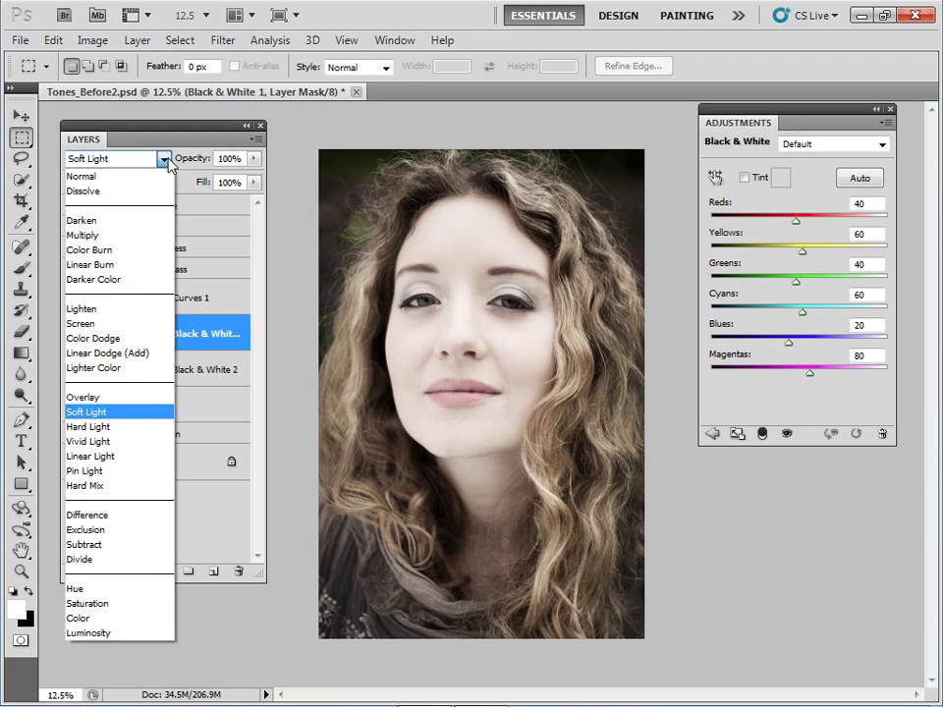
click(164, 164)
click(164, 164)
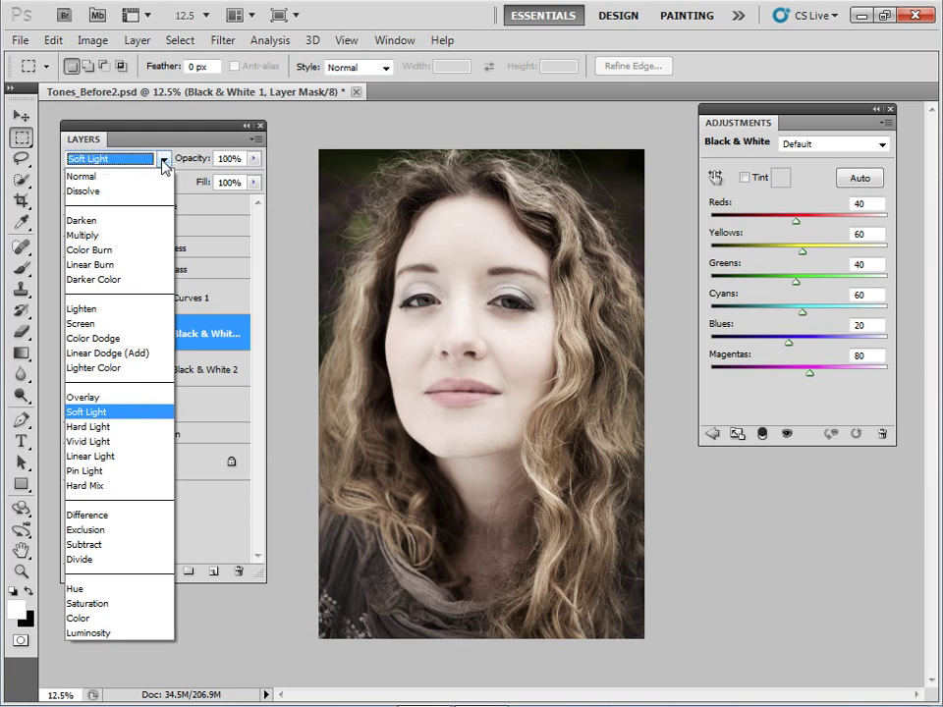
click(98, 177)
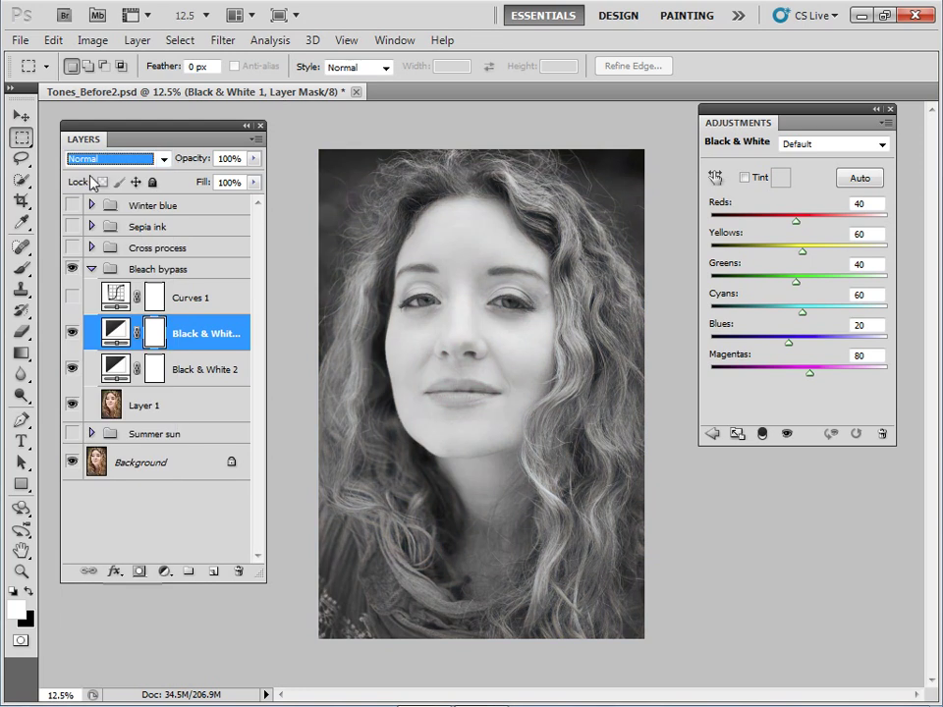
click(165, 161)
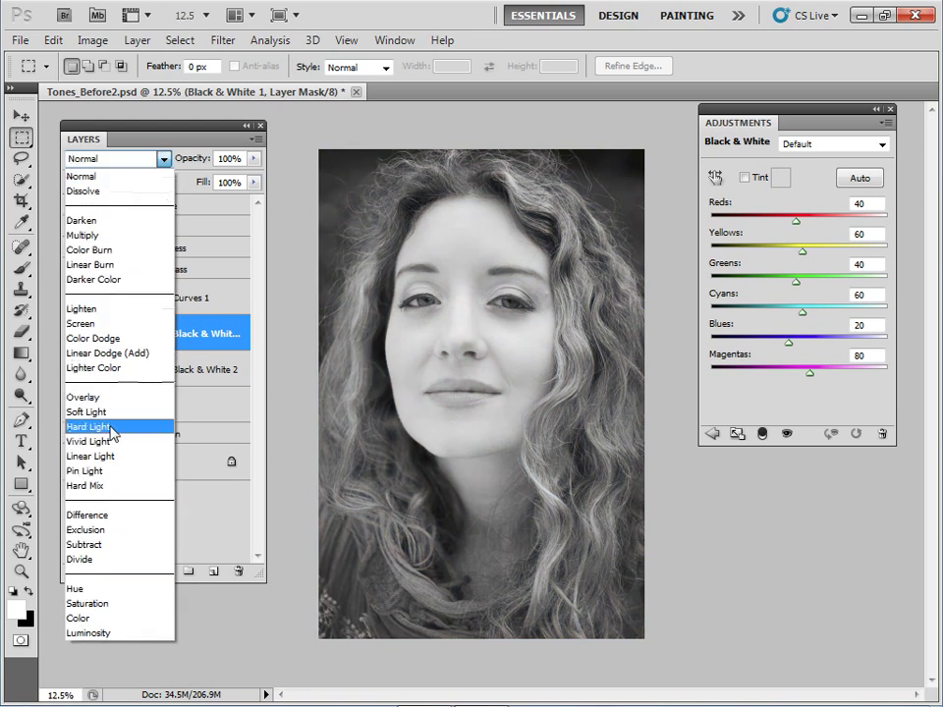
click(105, 412)
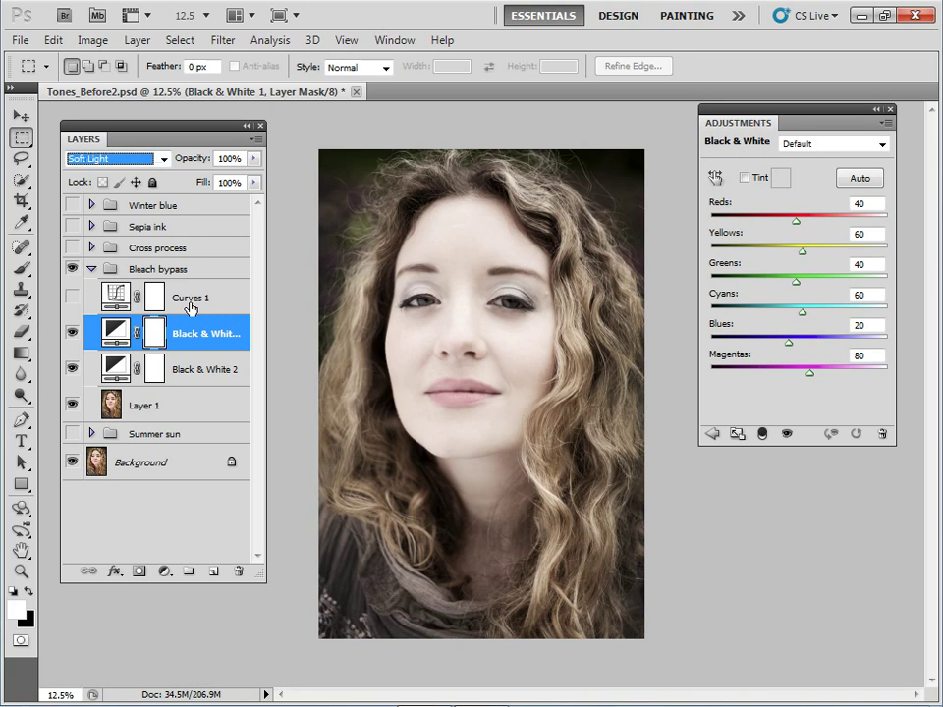
Show the Bleach bypass group's Curves 1 layer and open its curve settings.
click(72, 297)
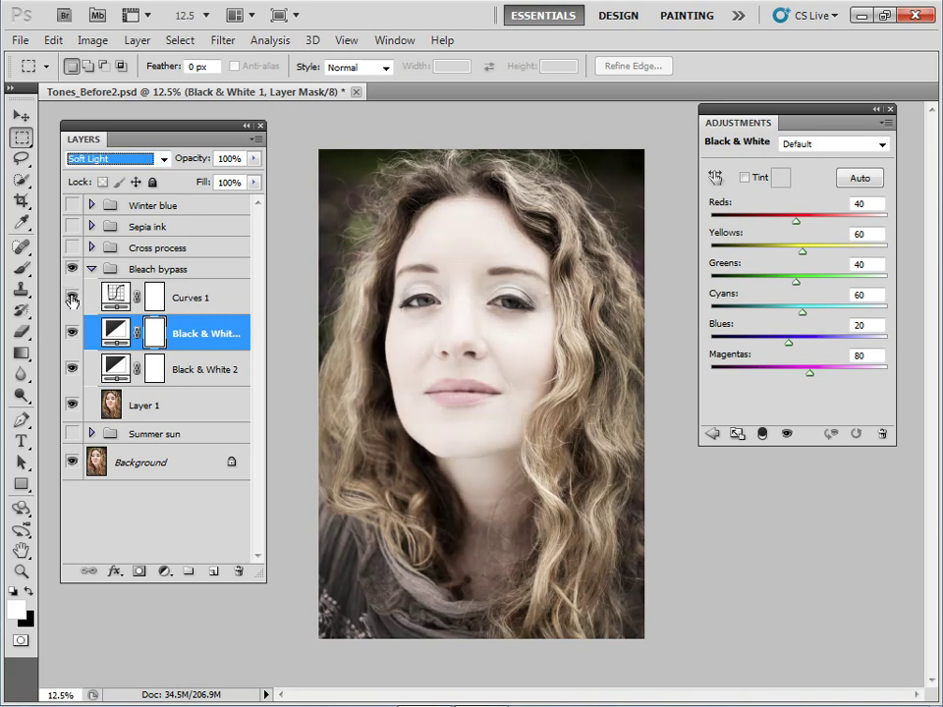
click(194, 299)
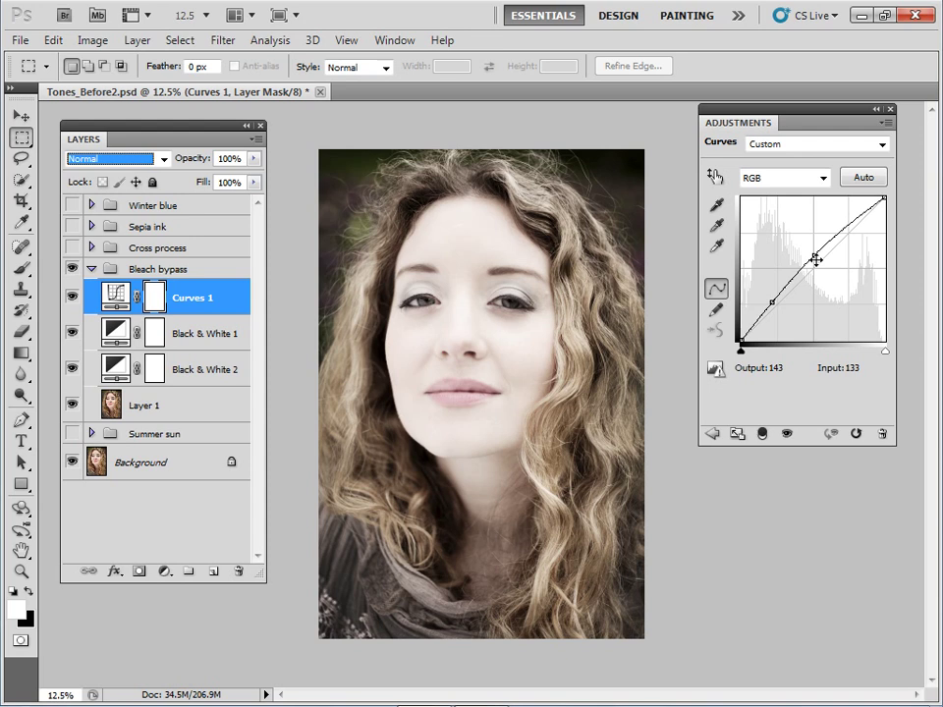
Collapse and hide the Bleach bypass group, then show and expand the Cross process group.
click(89, 269)
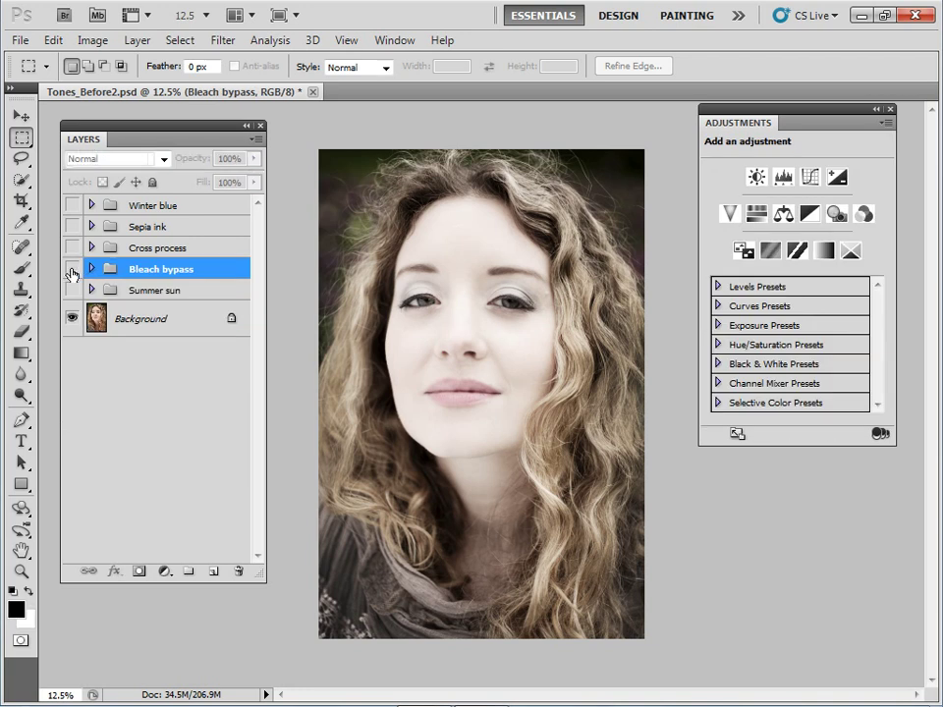
click(72, 271)
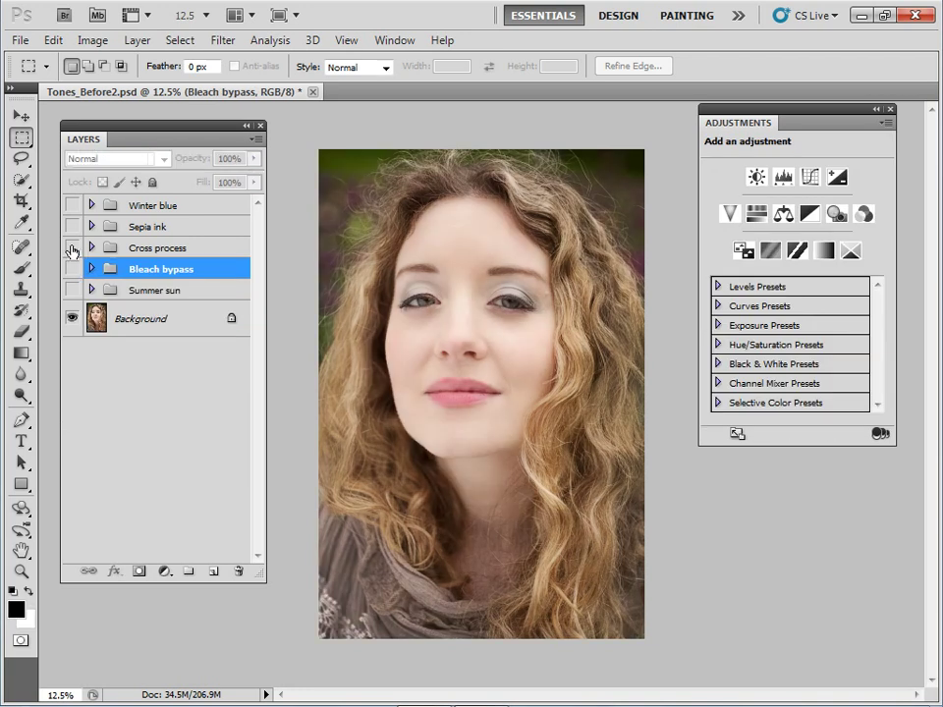
click(72, 247)
click(116, 251)
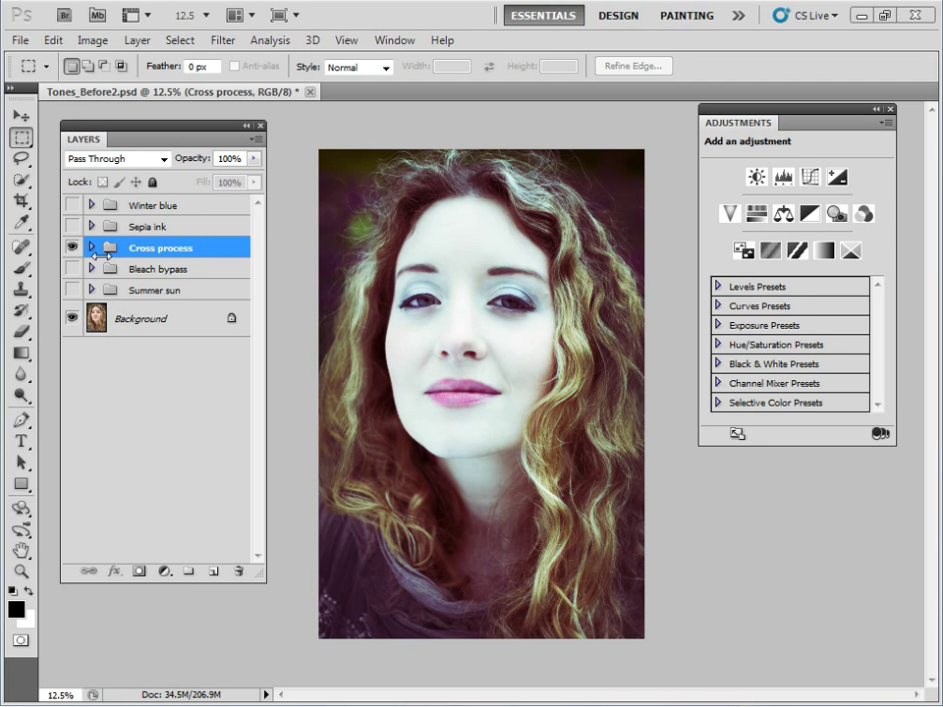
click(91, 249)
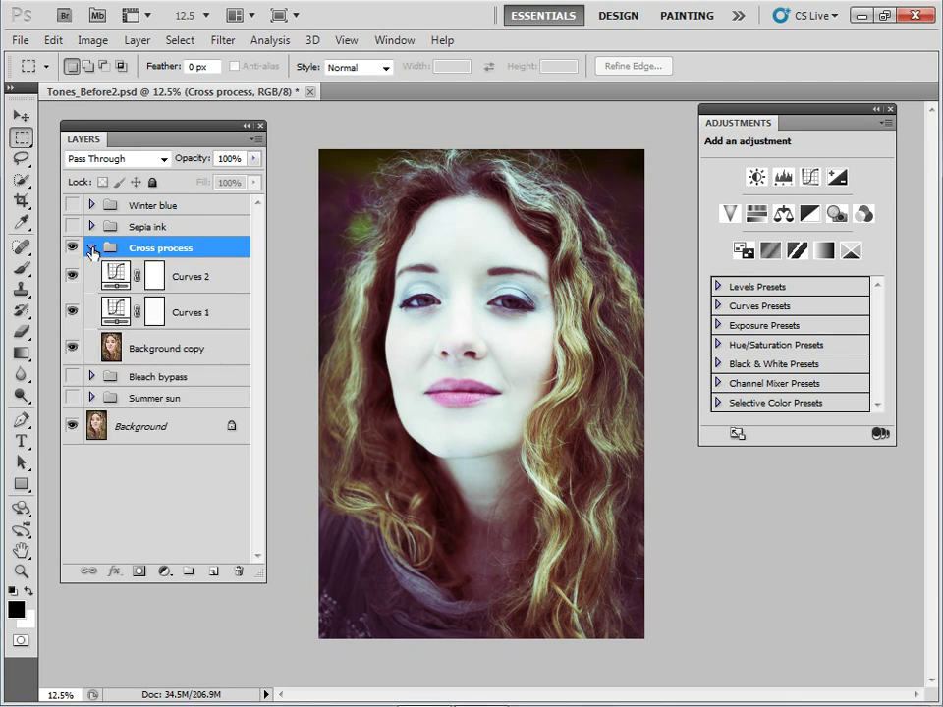
Hide Curves 2 in the Cross process group and move the upper point of Curves 1's blue curve to input 147, output 185.
click(116, 312)
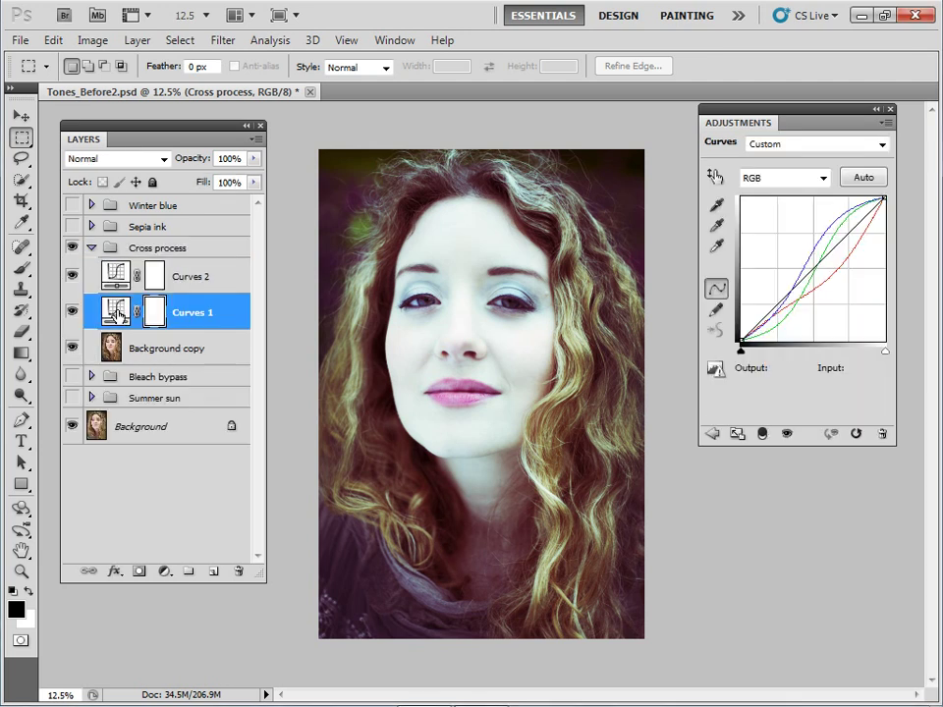
click(72, 276)
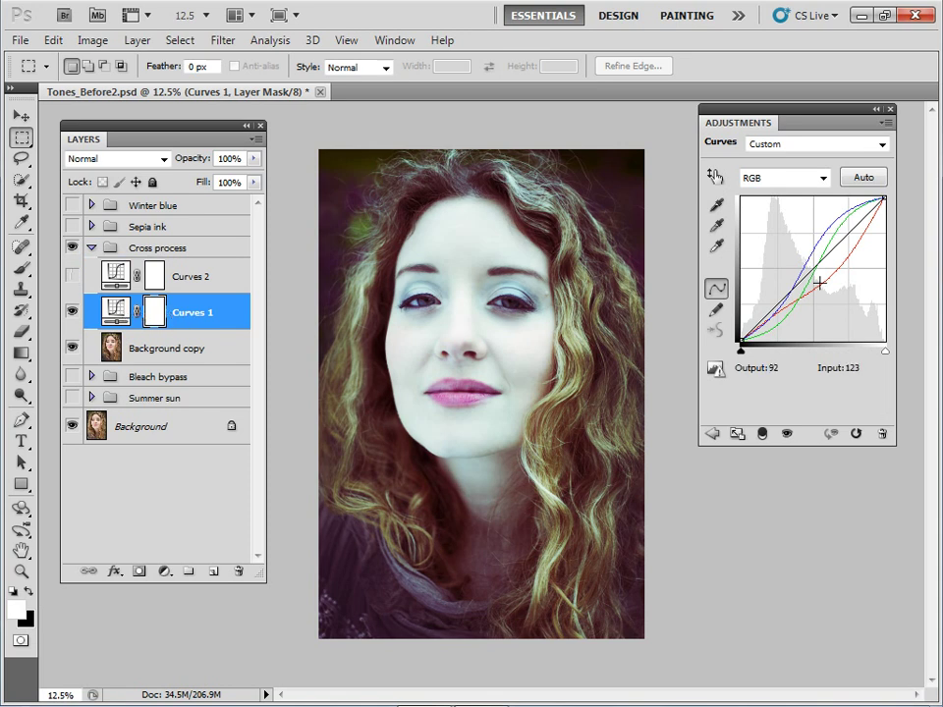
click(824, 179)
click(773, 243)
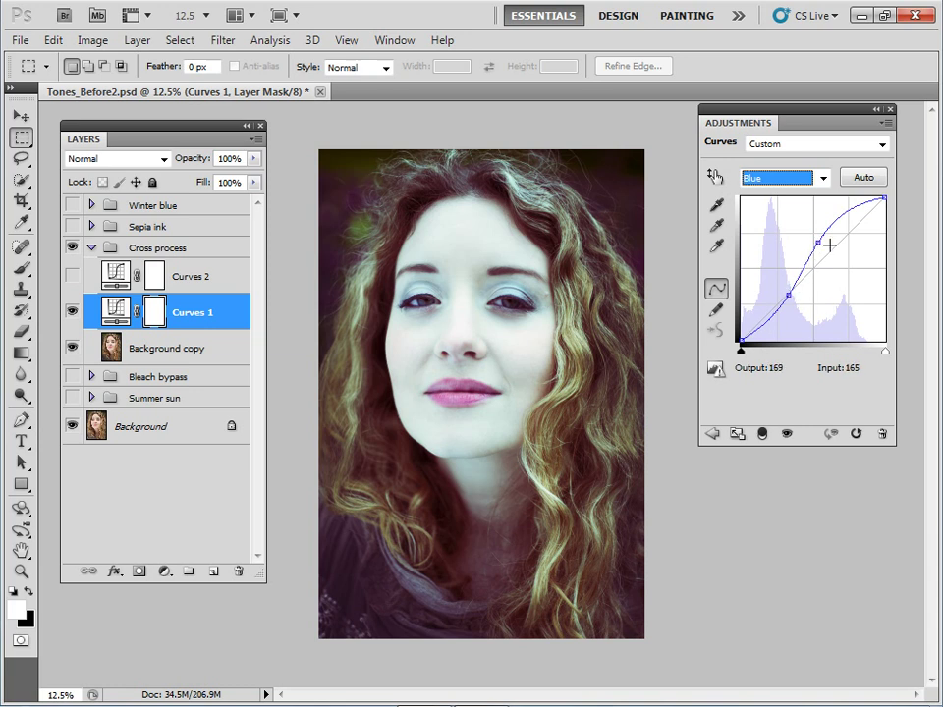
mouse_move(829, 245)
mouse_down()
mouse_move(820, 244)
mouse_move(831, 254)
mouse_move(819, 235)
mouse_move(838, 263)
mouse_move(837, 246)
mouse_move(823, 237)
mouse_up()
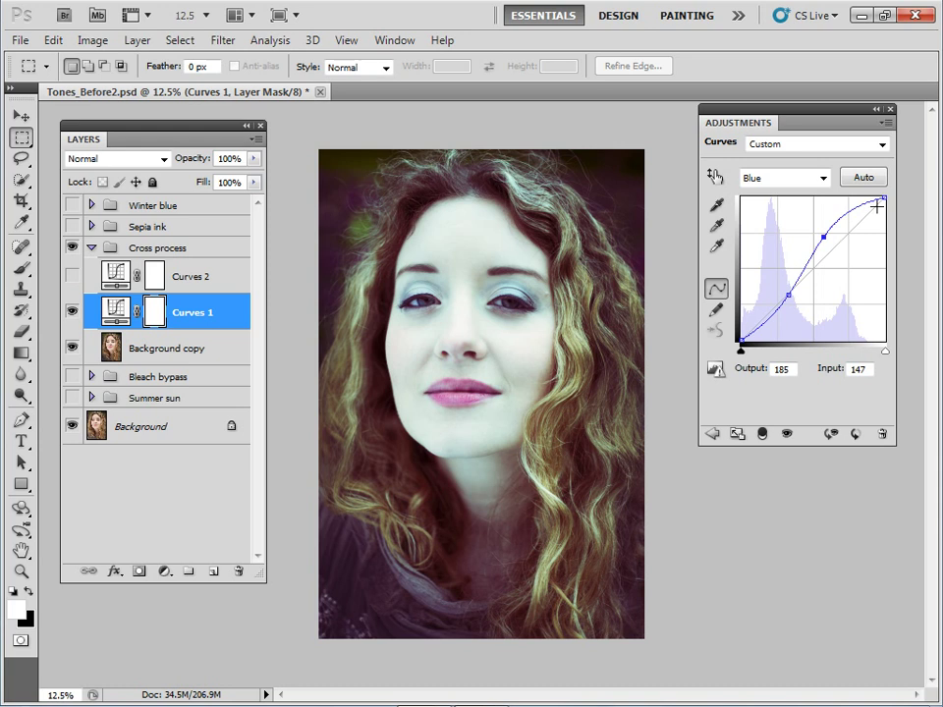
On Curves 1's green curve, set the lower point to input 91, output 61 and the upper point to input 172, output 203.
click(823, 178)
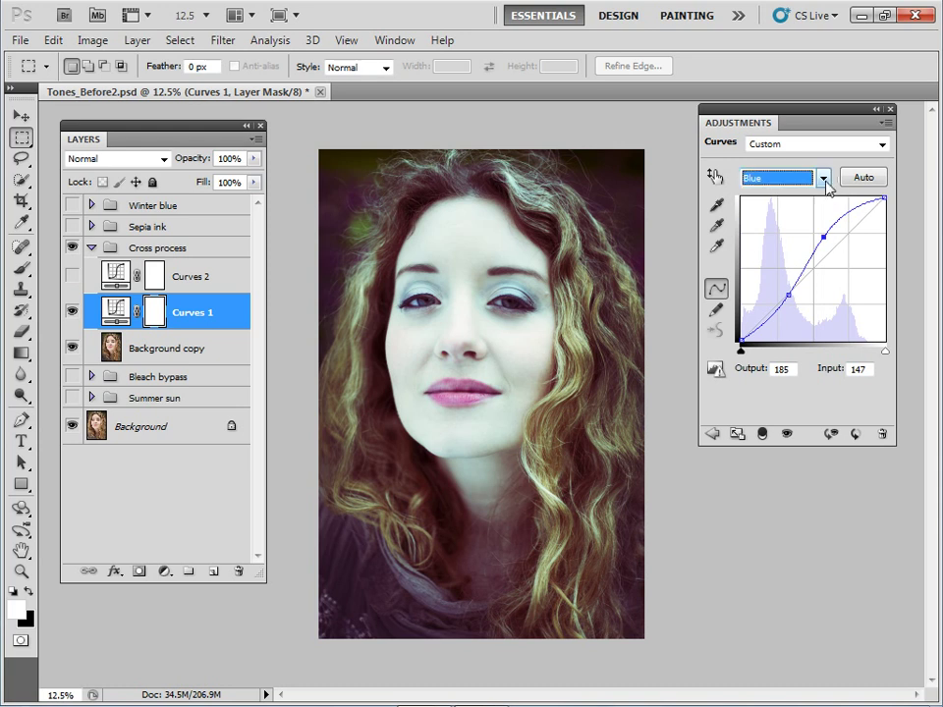
click(793, 229)
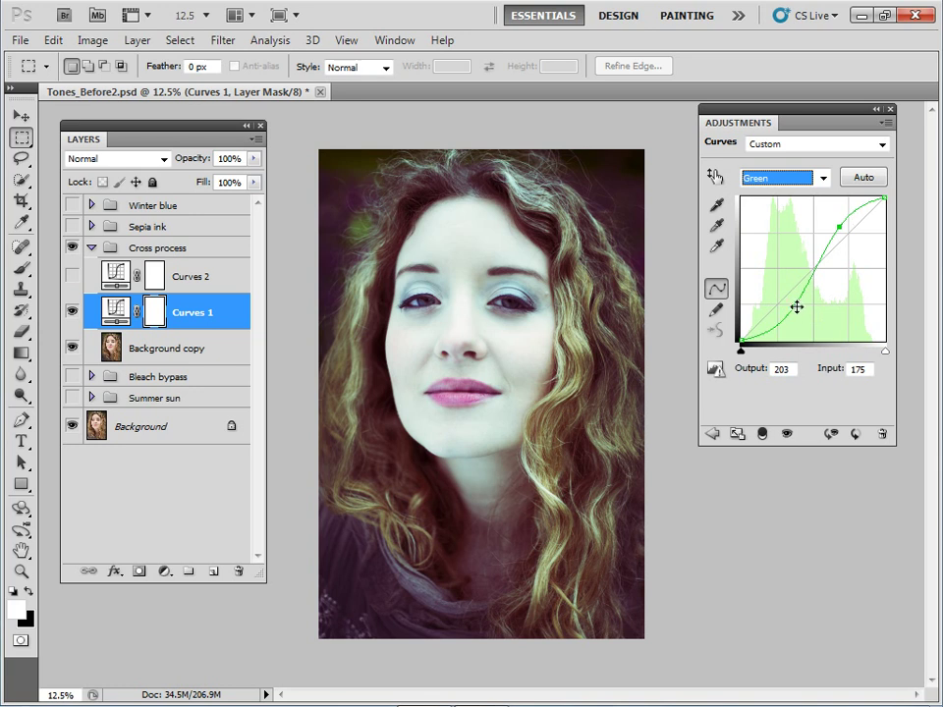
mouse_move(797, 304)
mouse_down()
mouse_move(787, 319)
mouse_move(791, 307)
mouse_up()
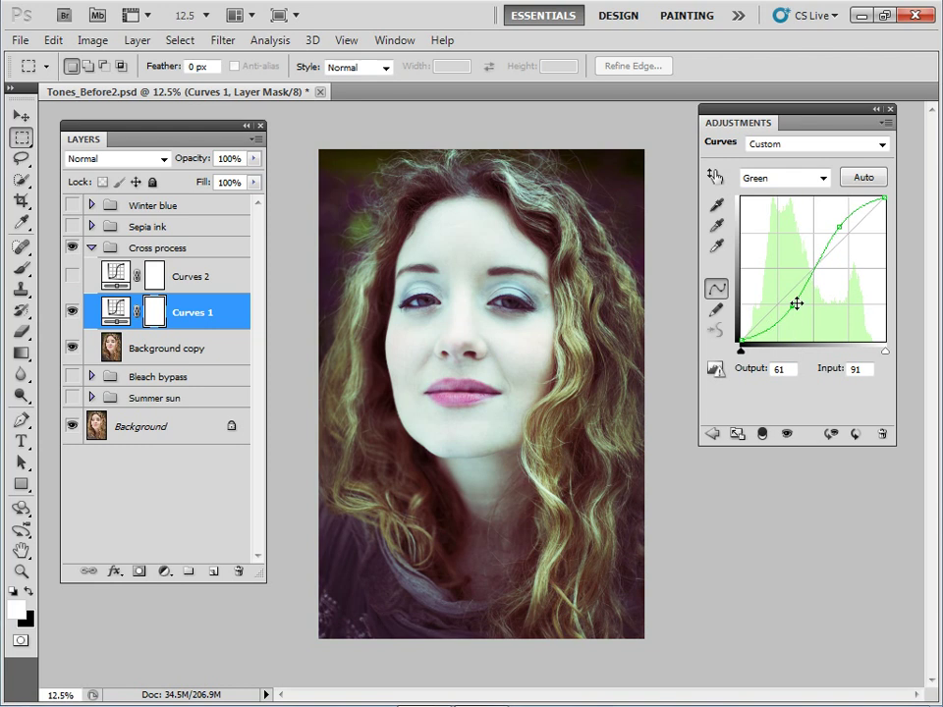
drag(843, 227, 839, 226)
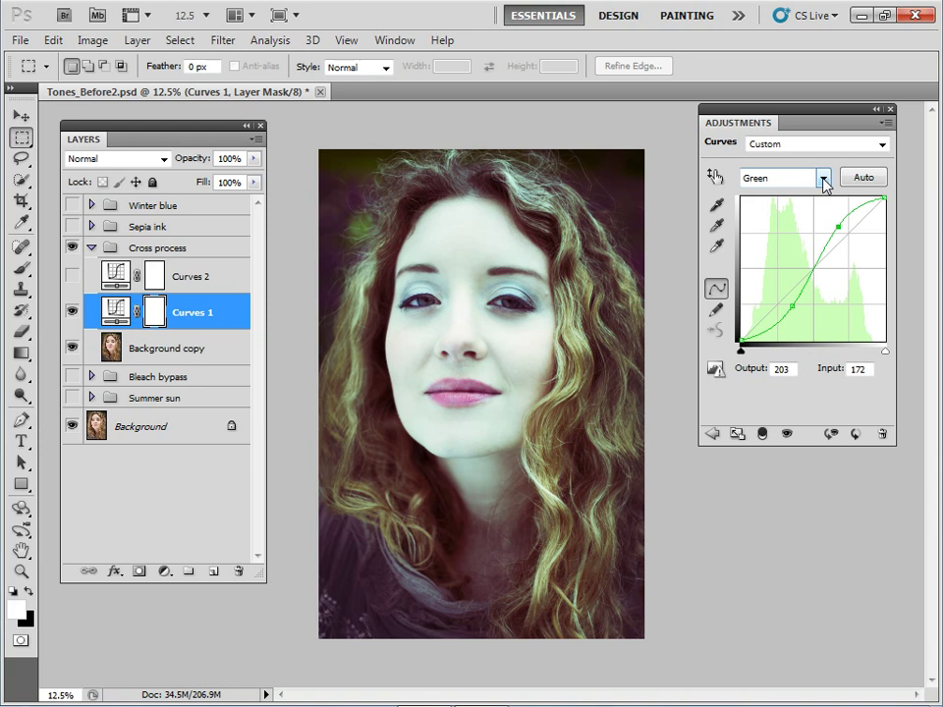
Move the upper point of Curves 1's red curve to input 200, output 154.
click(824, 178)
click(771, 199)
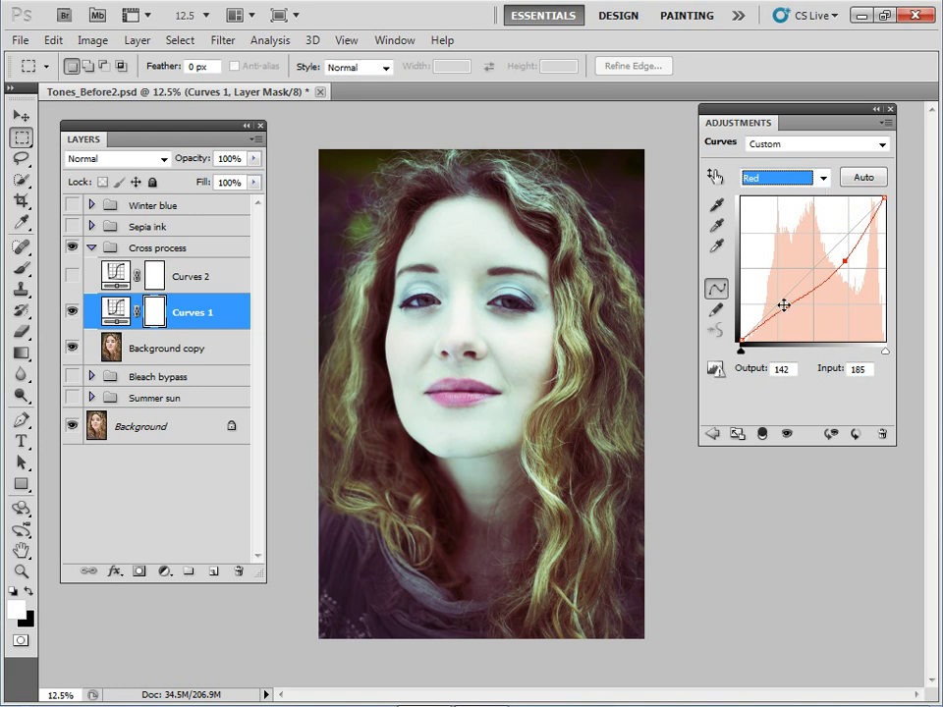
click(846, 262)
mouse_move(844, 259)
mouse_down()
mouse_move(829, 232)
mouse_move(852, 255)
mouse_up()
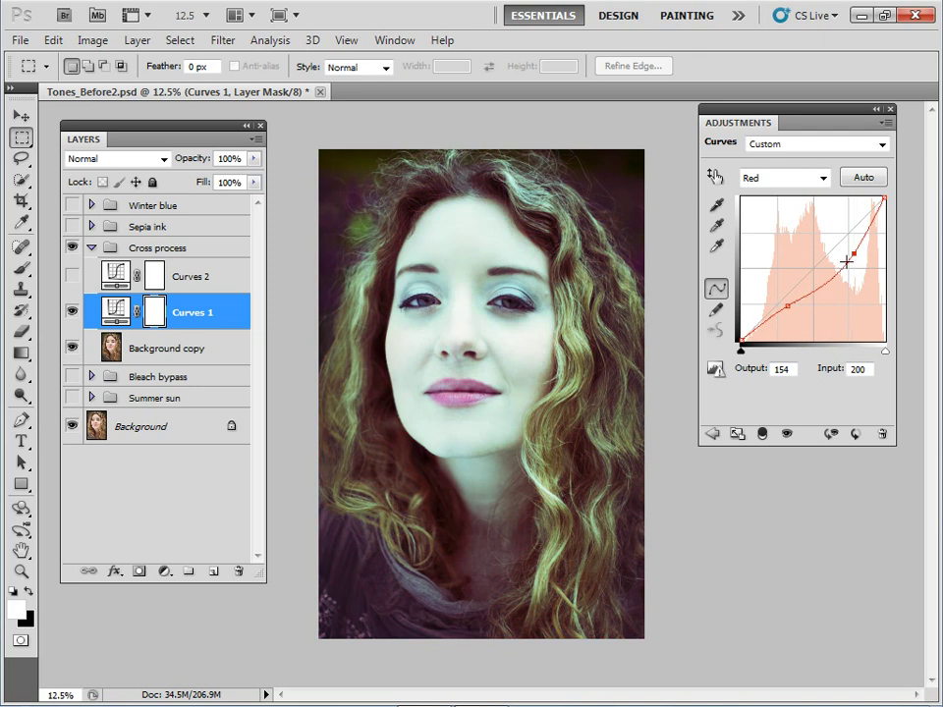
Show the Cross process group's Curves 2 layer and open its curve settings.
click(72, 276)
click(117, 279)
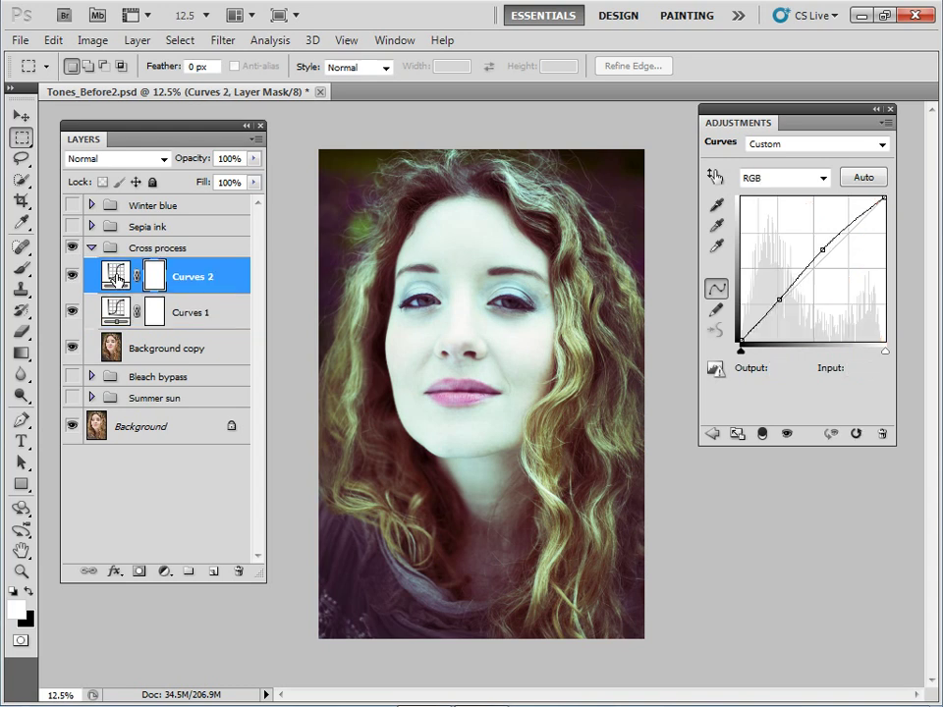
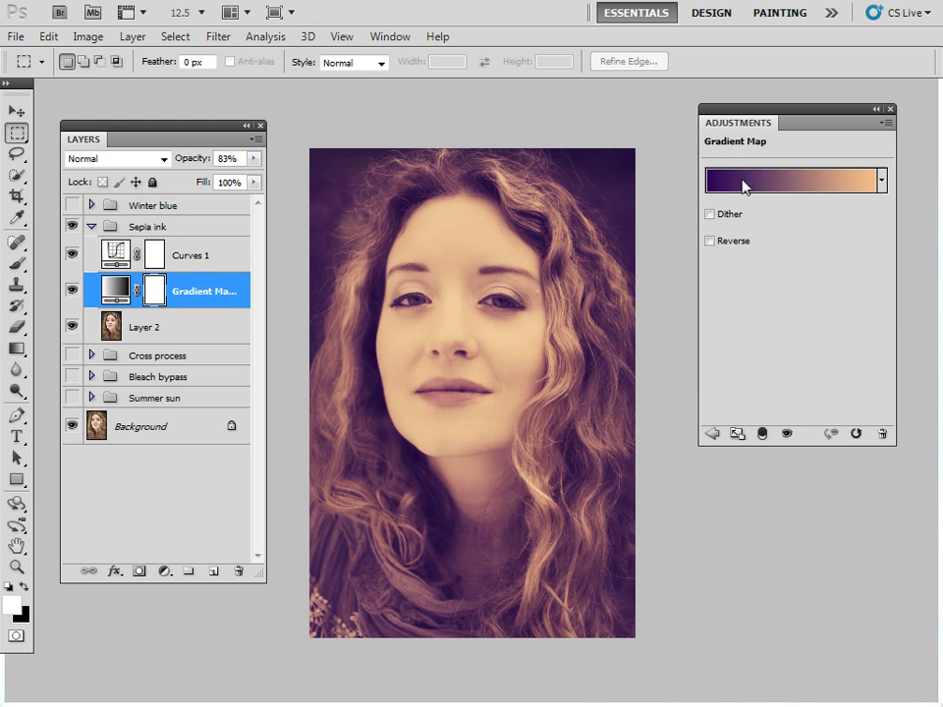
Open the Sepia ink gradient map's gradient for editing and inspect its two end colour stops.
click(743, 187)
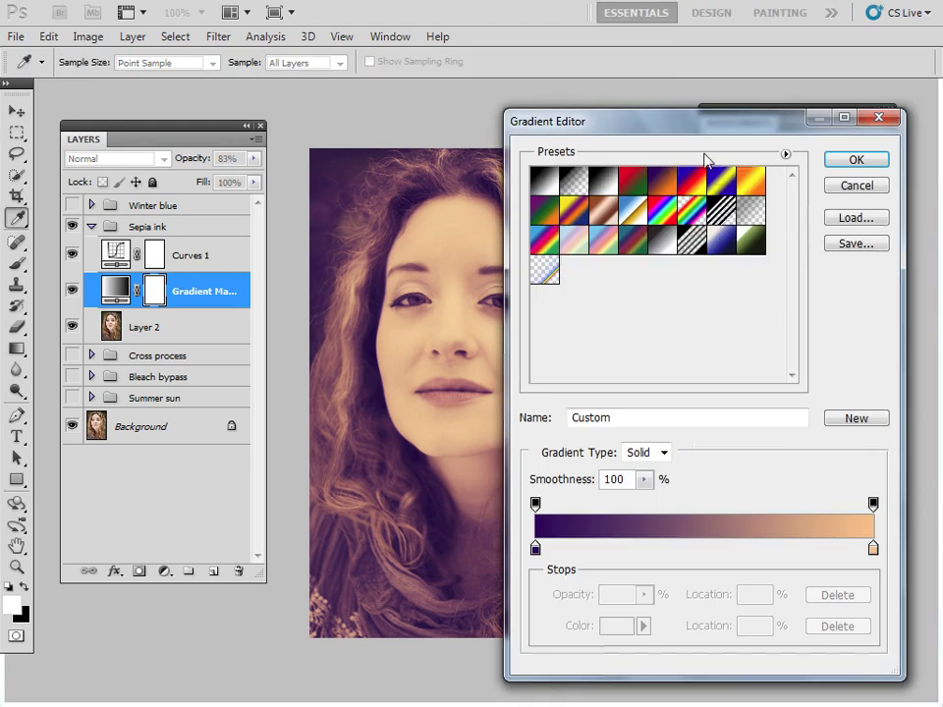
drag(690, 132, 678, 105)
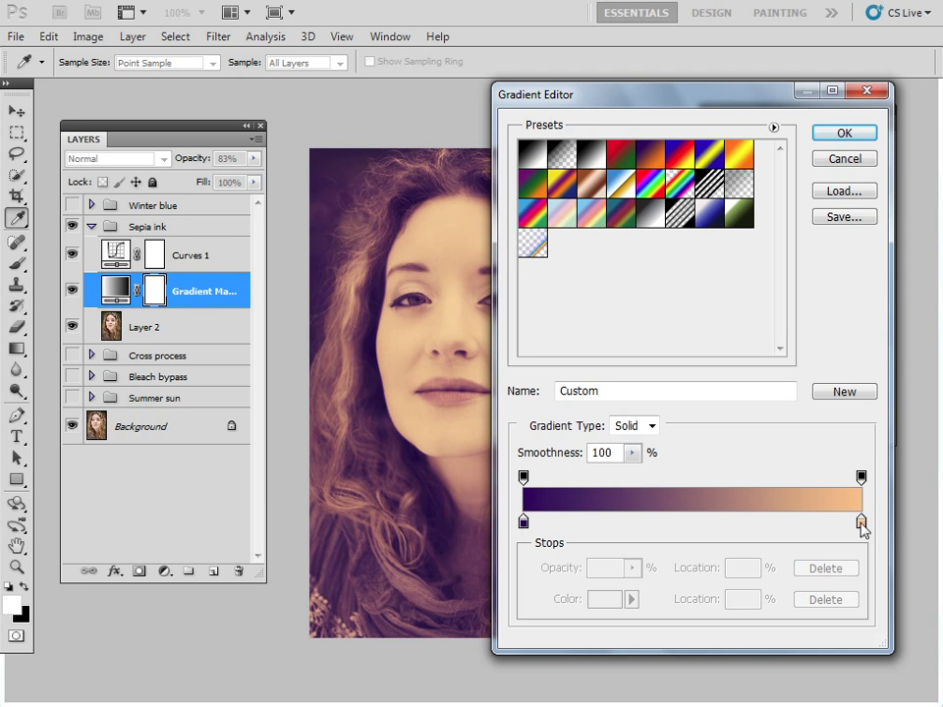
mouse_move(861, 523)
mouse_down()
mouse_move(745, 527)
mouse_move(861, 527)
mouse_up()
mouse_move(526, 524)
mouse_down()
mouse_move(563, 527)
mouse_move(521, 531)
mouse_up()
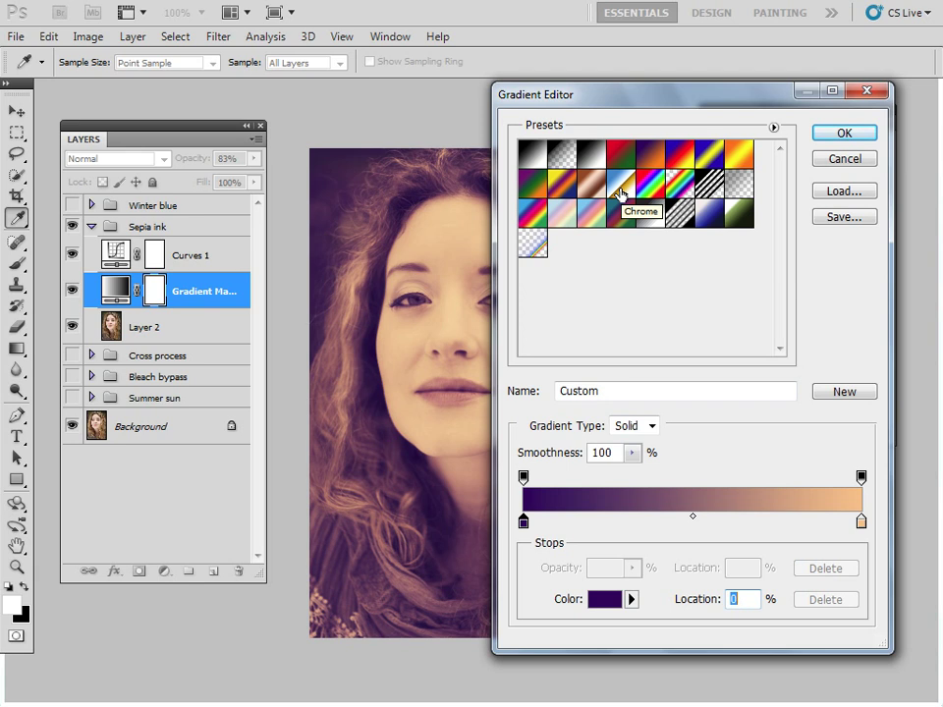
drag(609, 102, 659, 105)
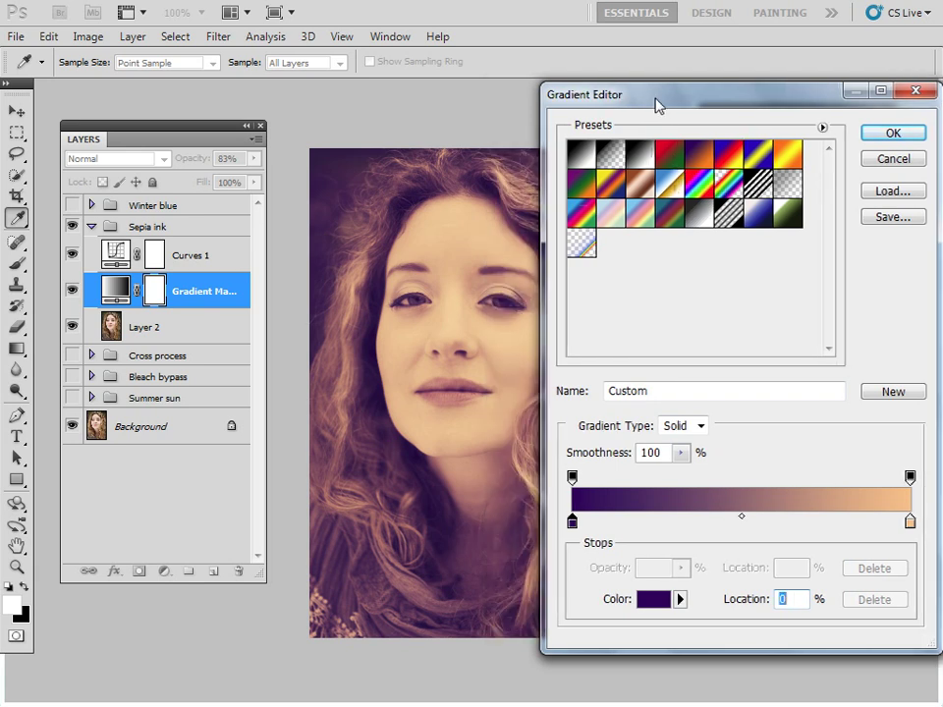
Try several preset gradients on the gradient map, including Yellow, Violet, Orange, Blue, Soft Stripes, Dark Spectrum, Transparent Rainbow and Chrome.
click(672, 159)
click(701, 155)
click(735, 155)
click(610, 185)
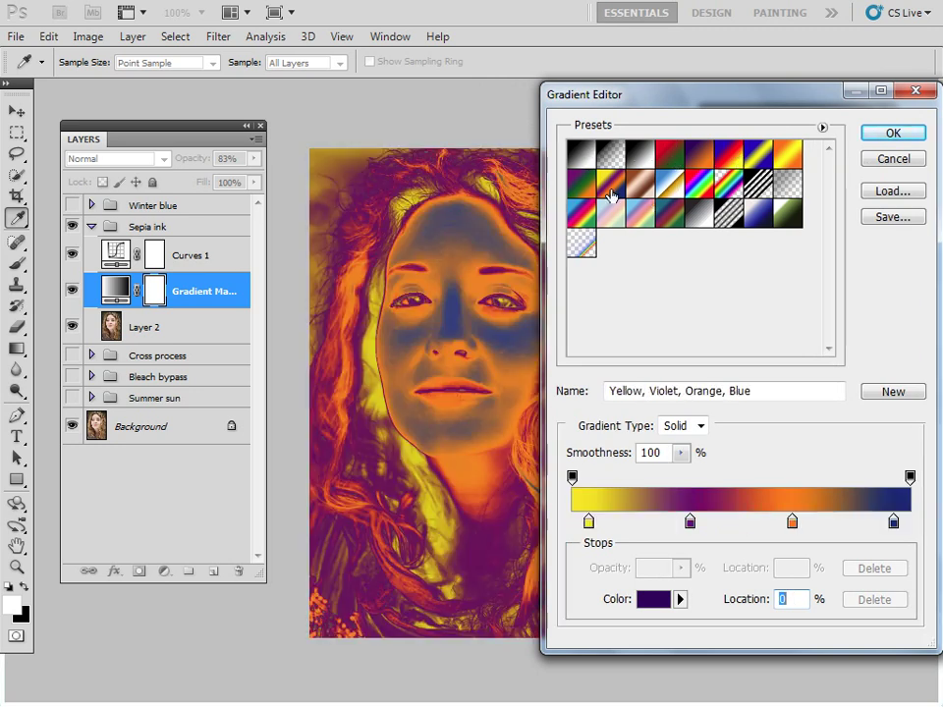
click(577, 215)
click(726, 222)
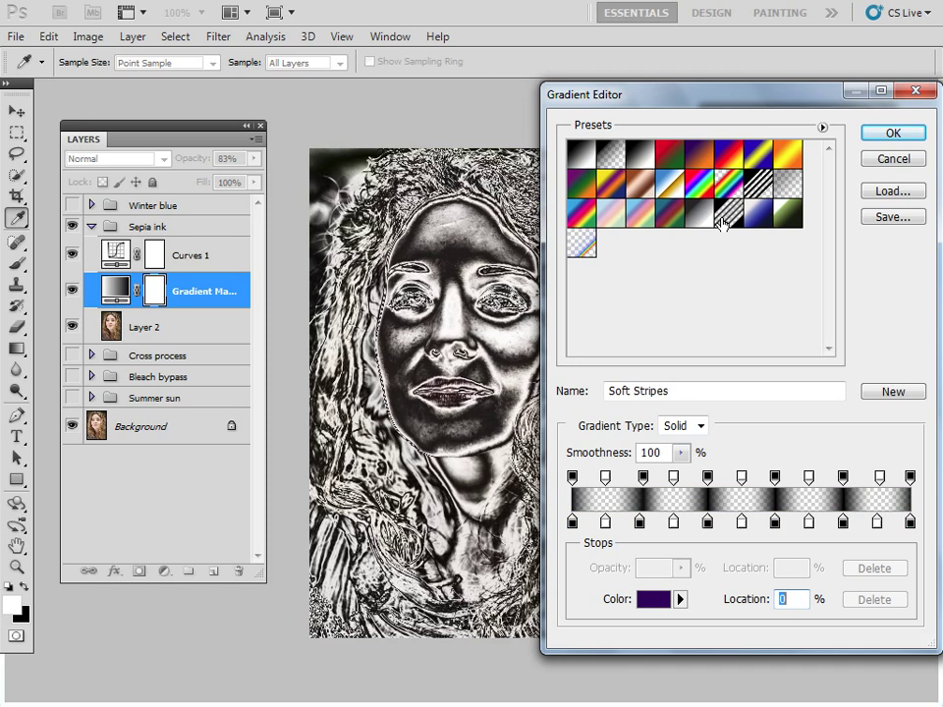
click(673, 225)
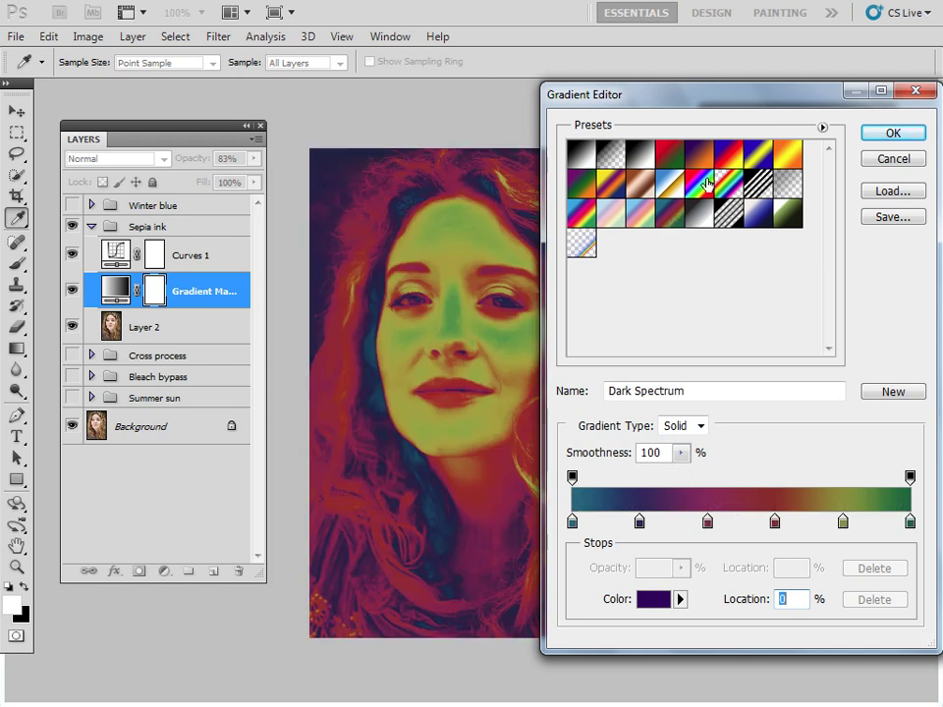
click(709, 186)
click(730, 186)
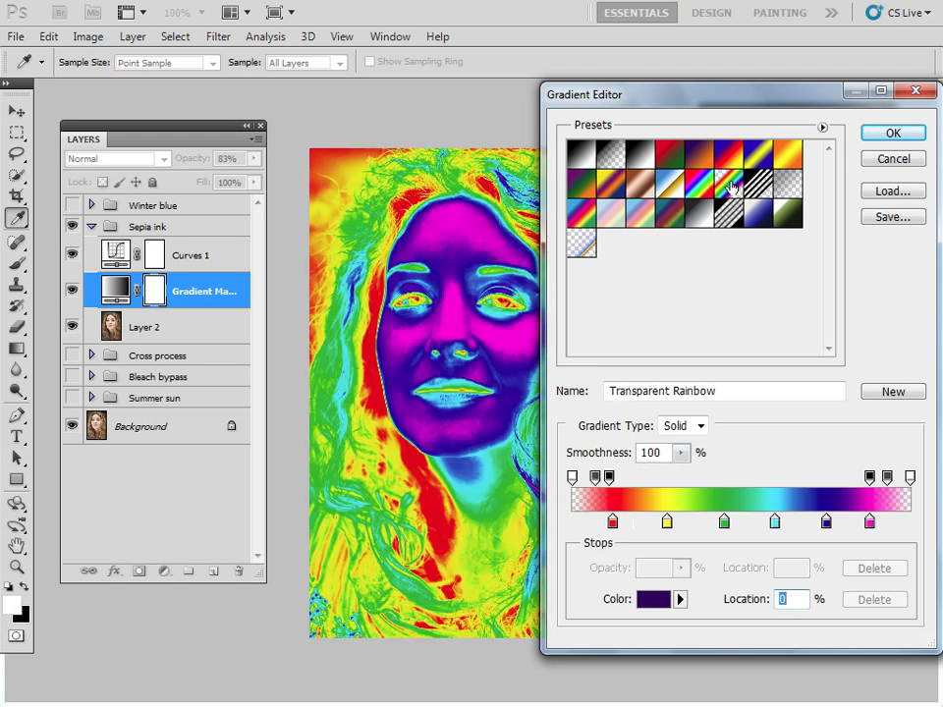
click(671, 193)
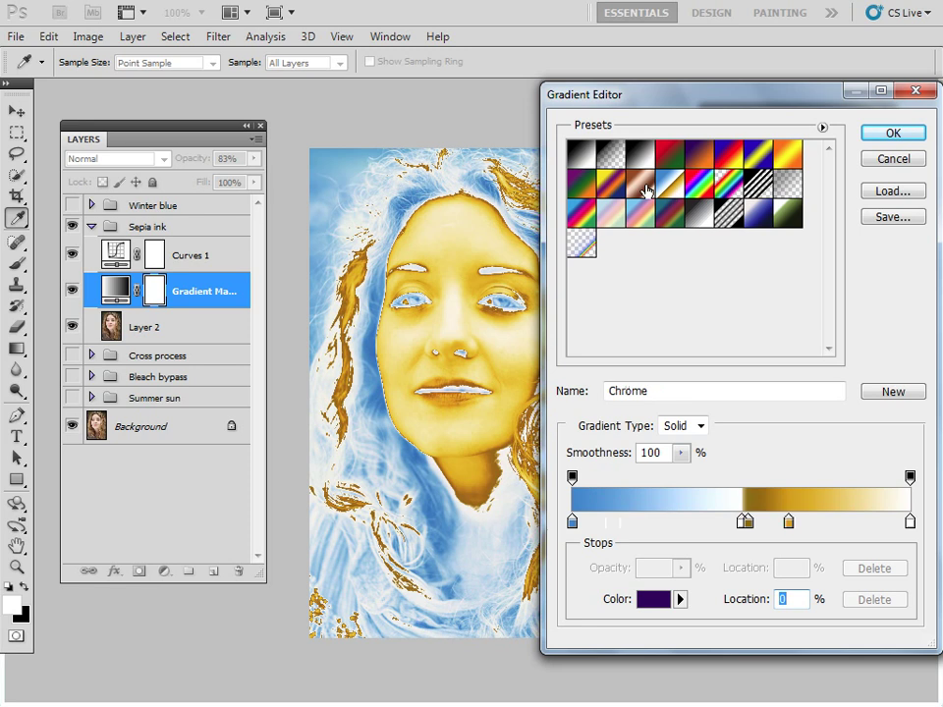
Append the Metals gradients to the presets, try Steel Bar, Steel Blue and Brass on the gradient map, and discard the gradient change.
click(822, 128)
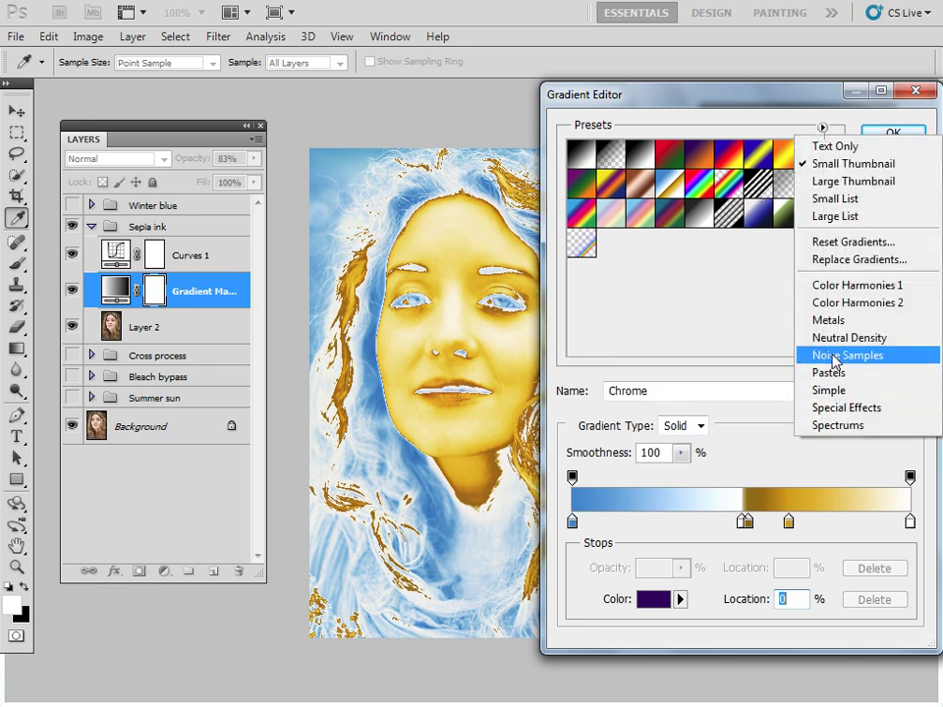
click(828, 321)
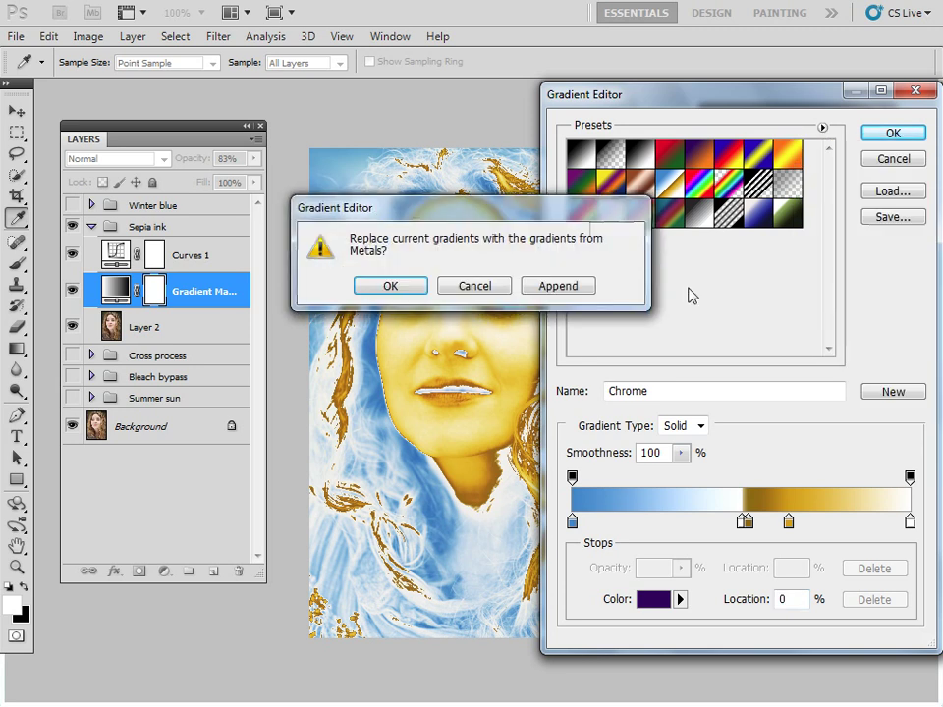
click(553, 284)
click(710, 254)
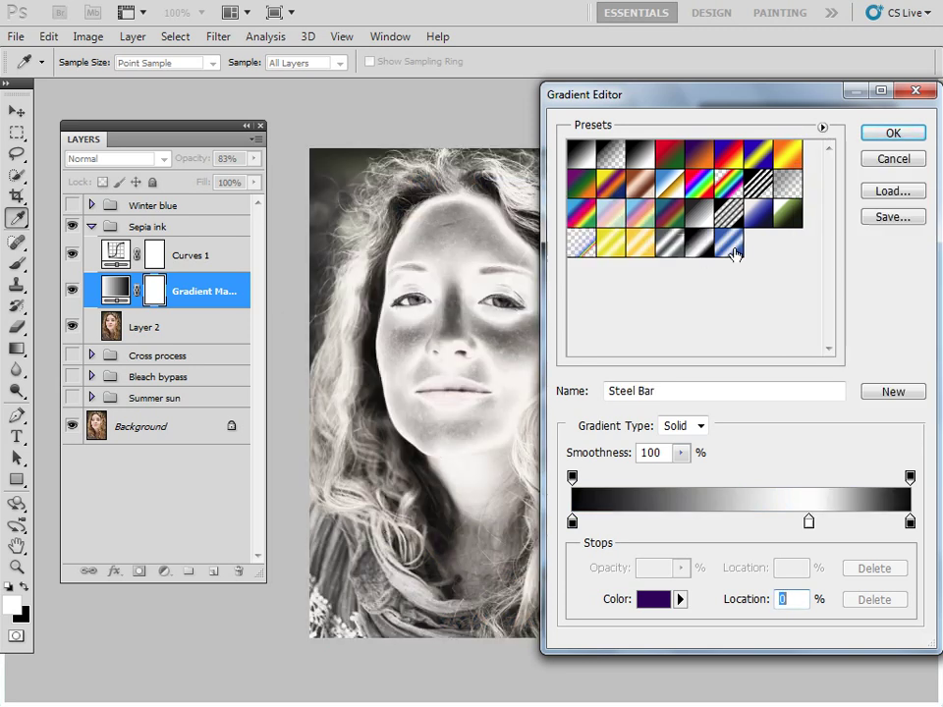
click(742, 253)
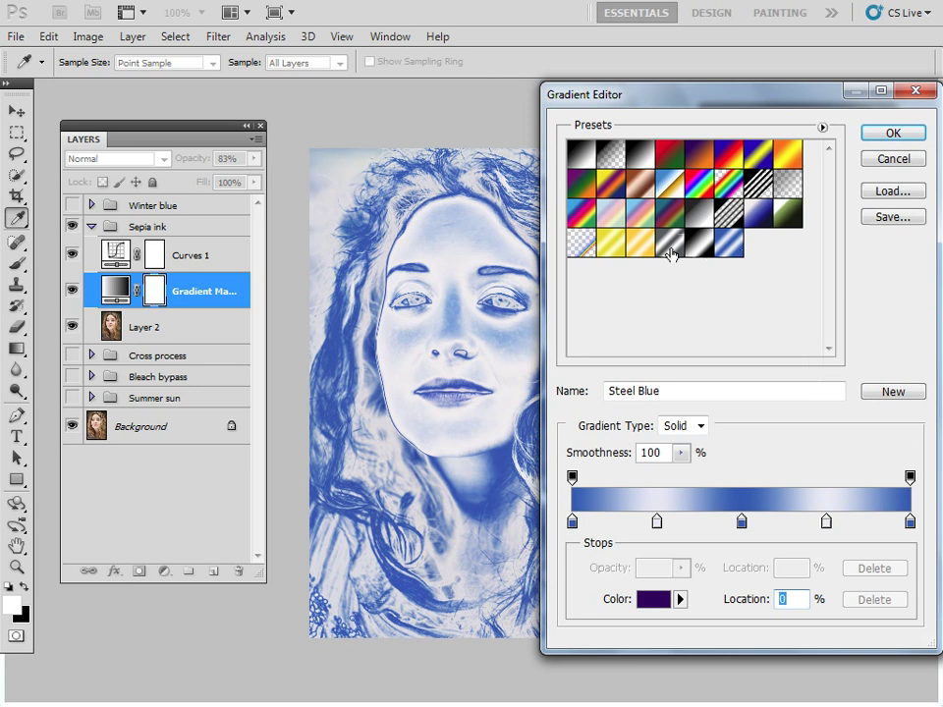
click(669, 249)
click(609, 254)
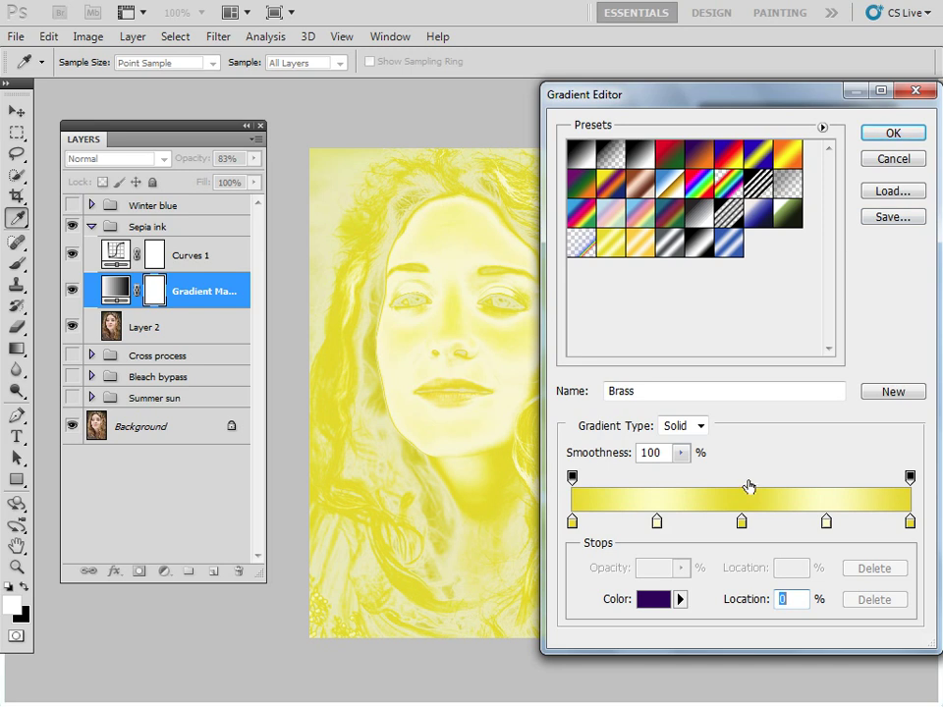
click(893, 162)
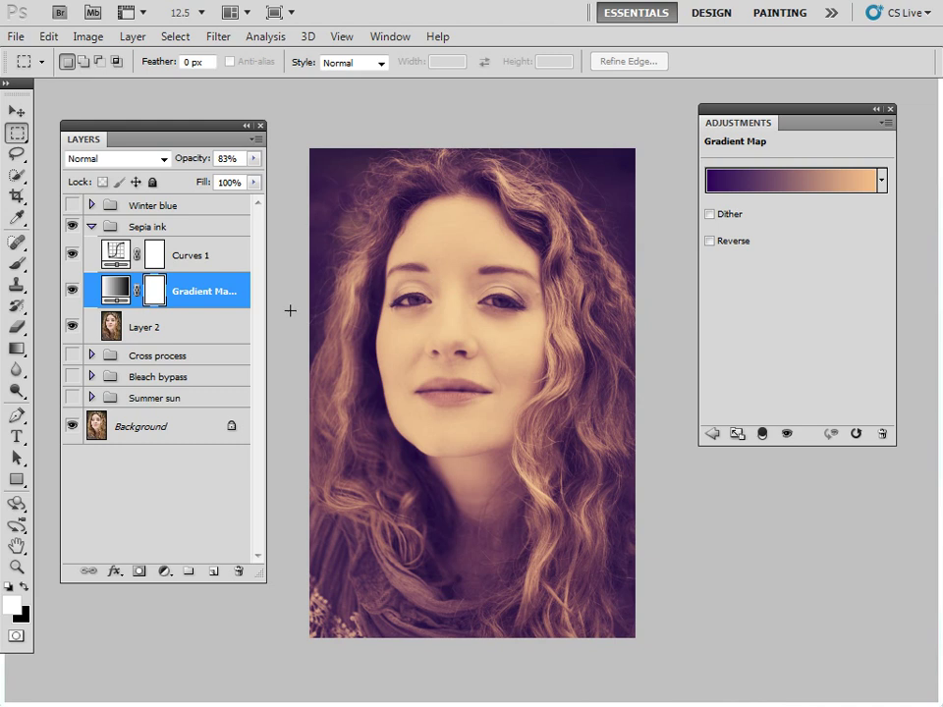
Open the curve settings of the Sepia ink group's Curves 1 layer and compare the portrait with and without that layer.
click(72, 256)
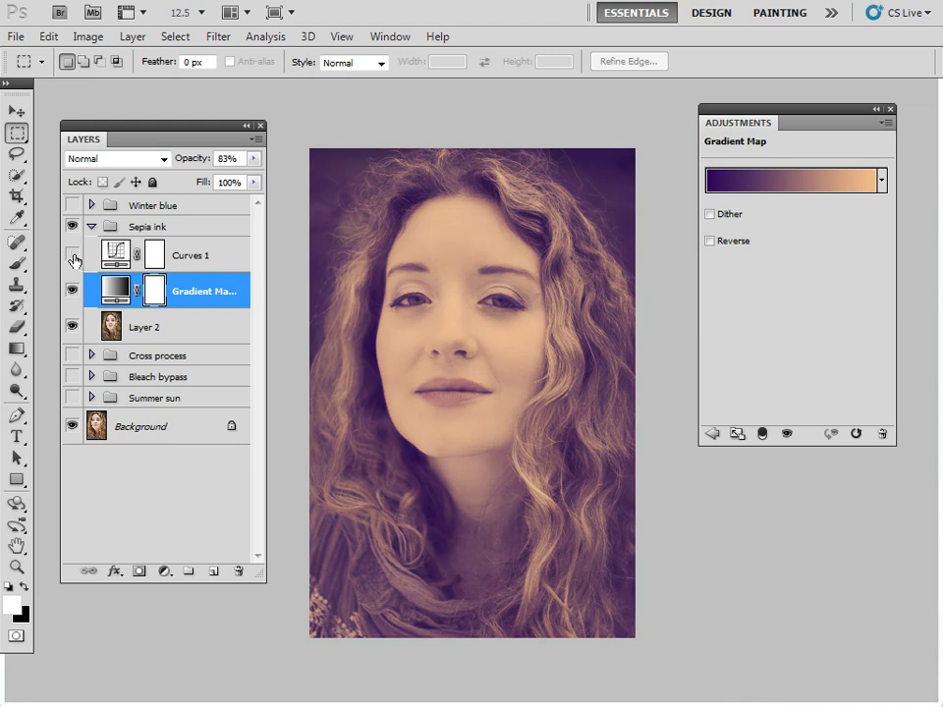
click(72, 256)
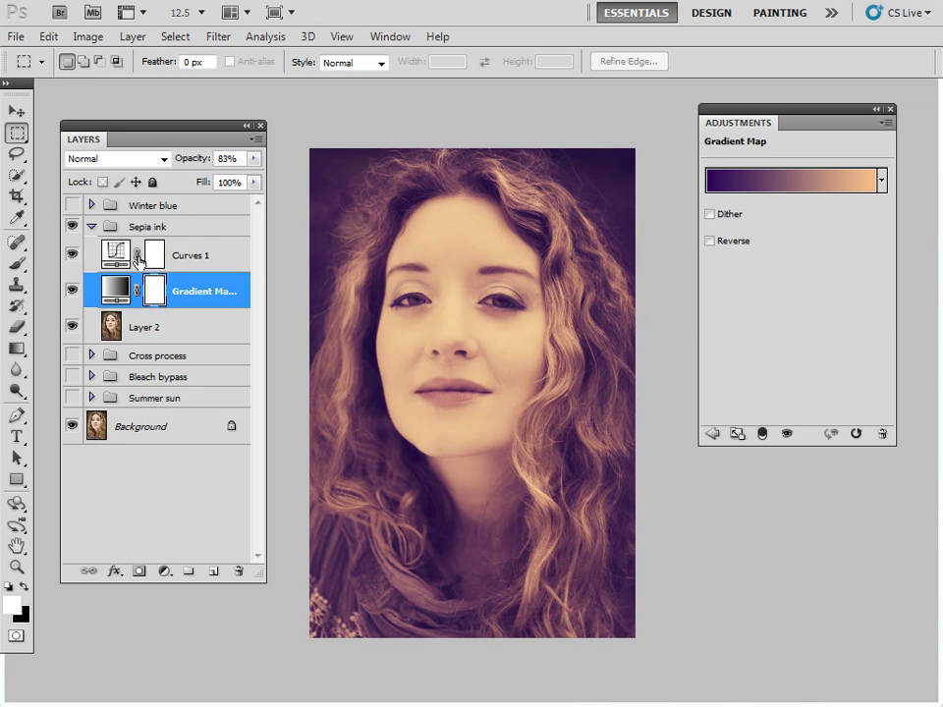
click(117, 257)
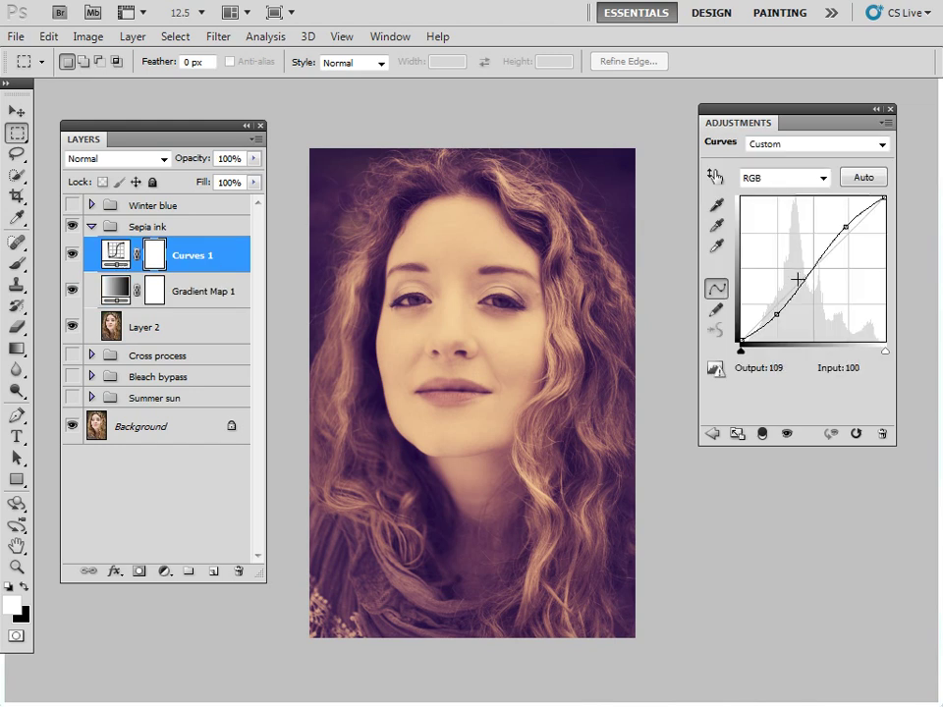
click(73, 256)
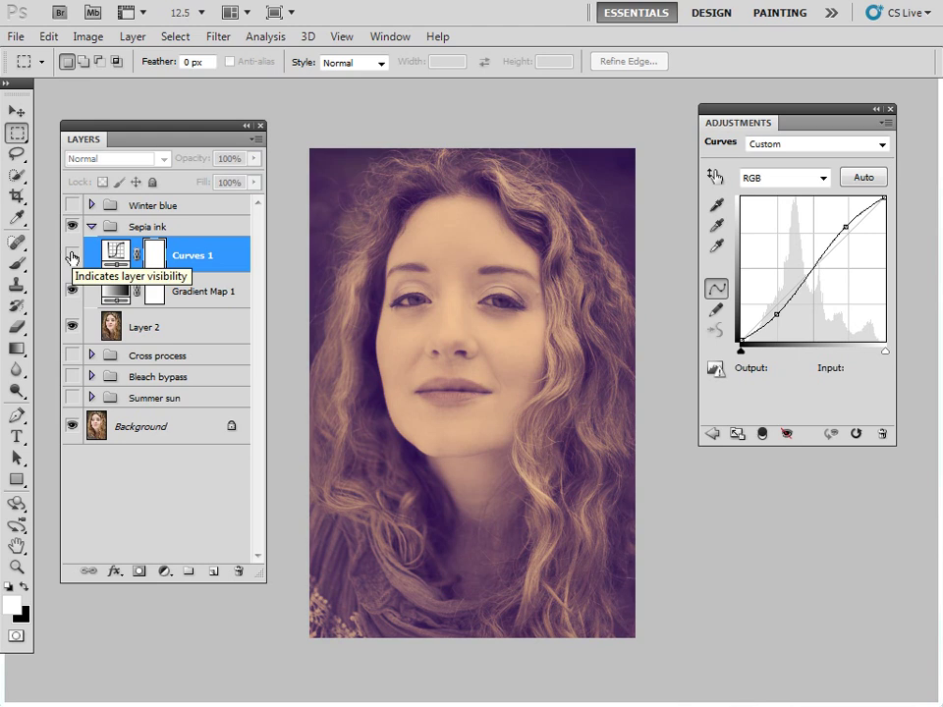
click(73, 257)
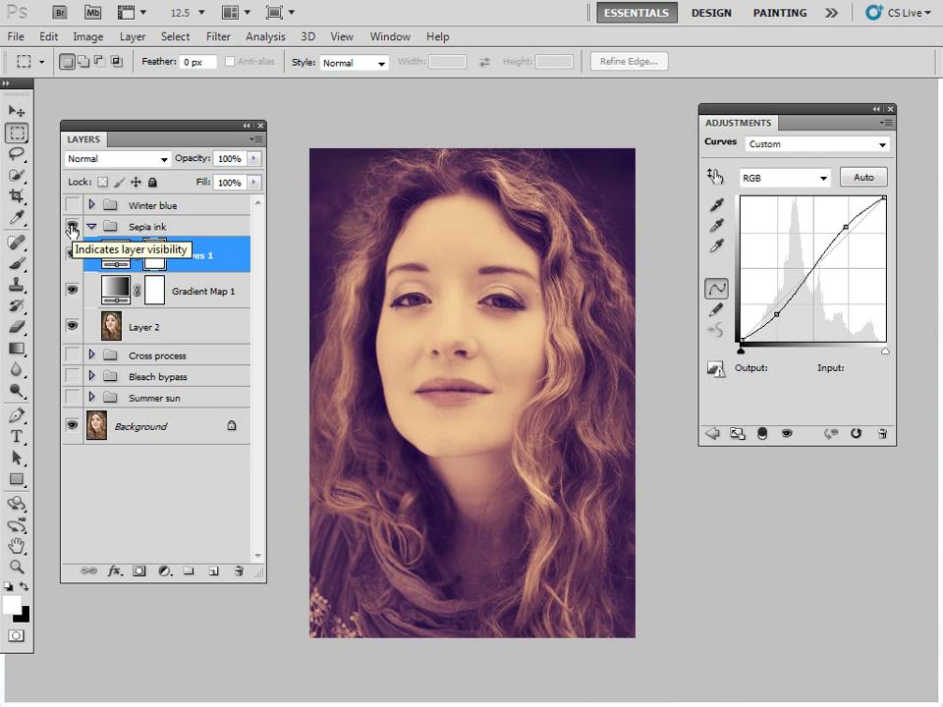
Collapse and hide the Sepia ink group, and show and expand the Winter blue group.
click(91, 228)
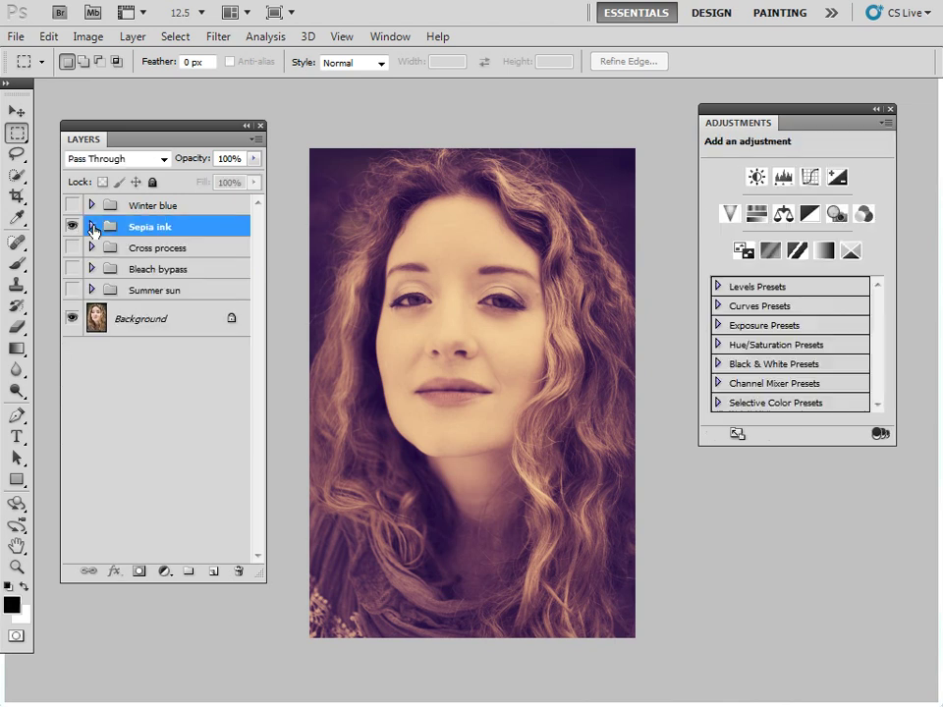
click(71, 228)
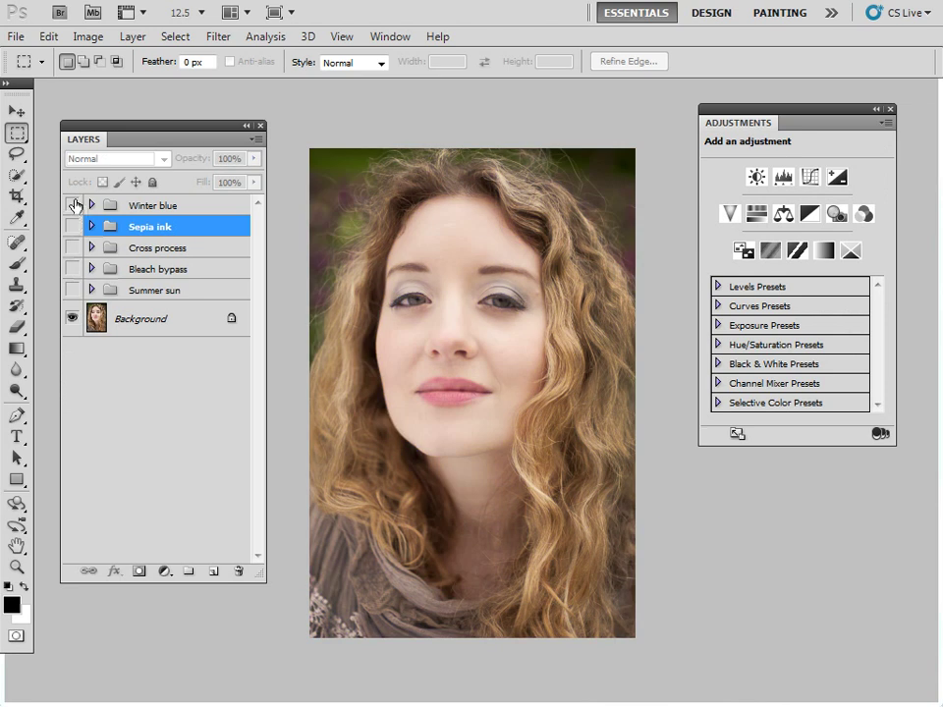
click(73, 206)
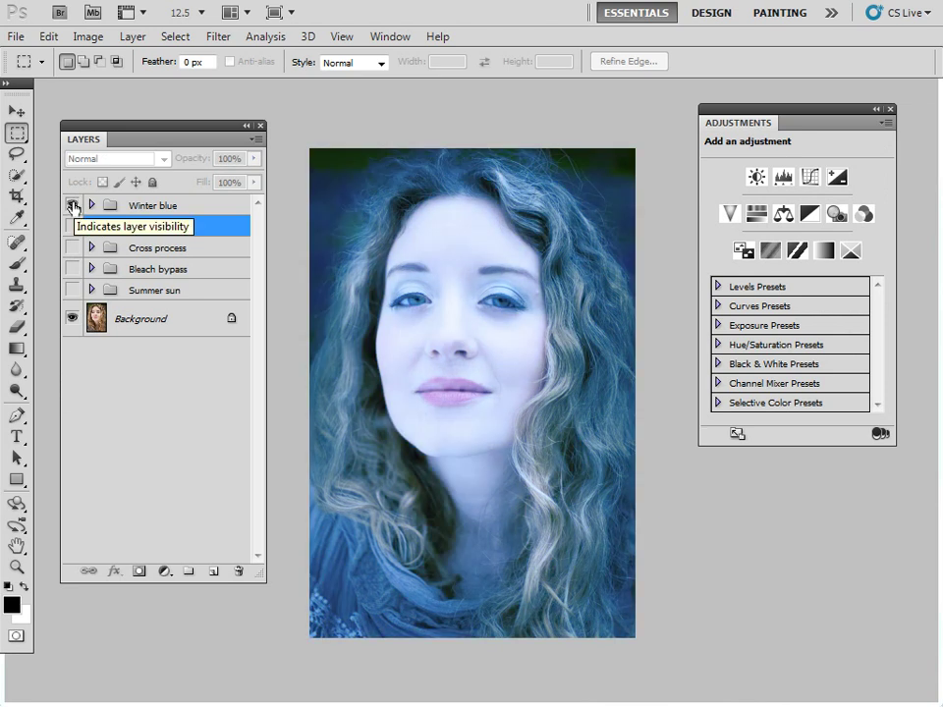
click(147, 205)
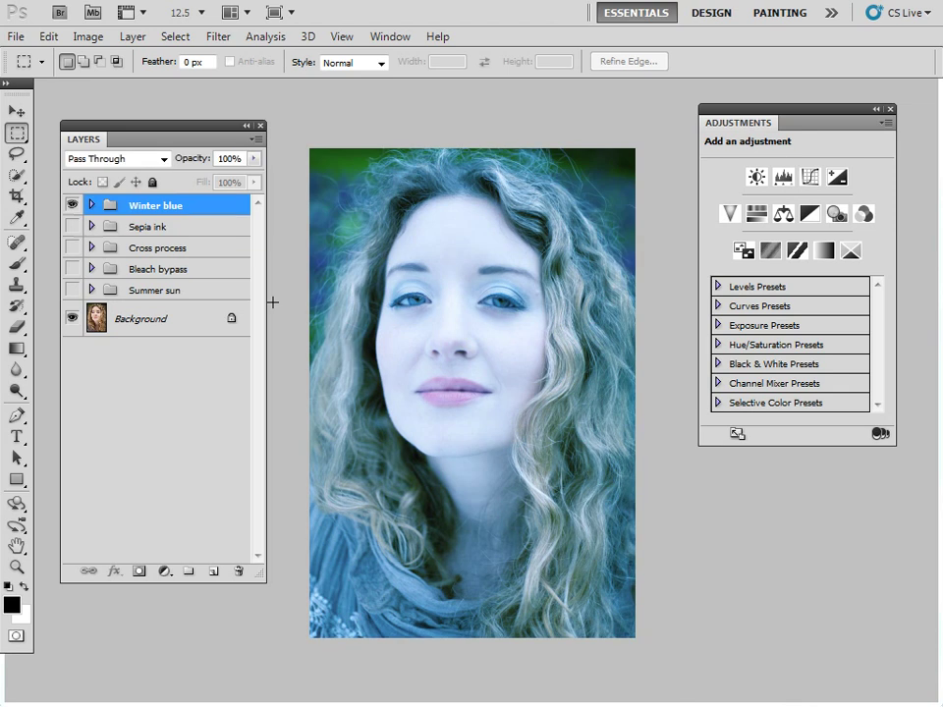
click(90, 205)
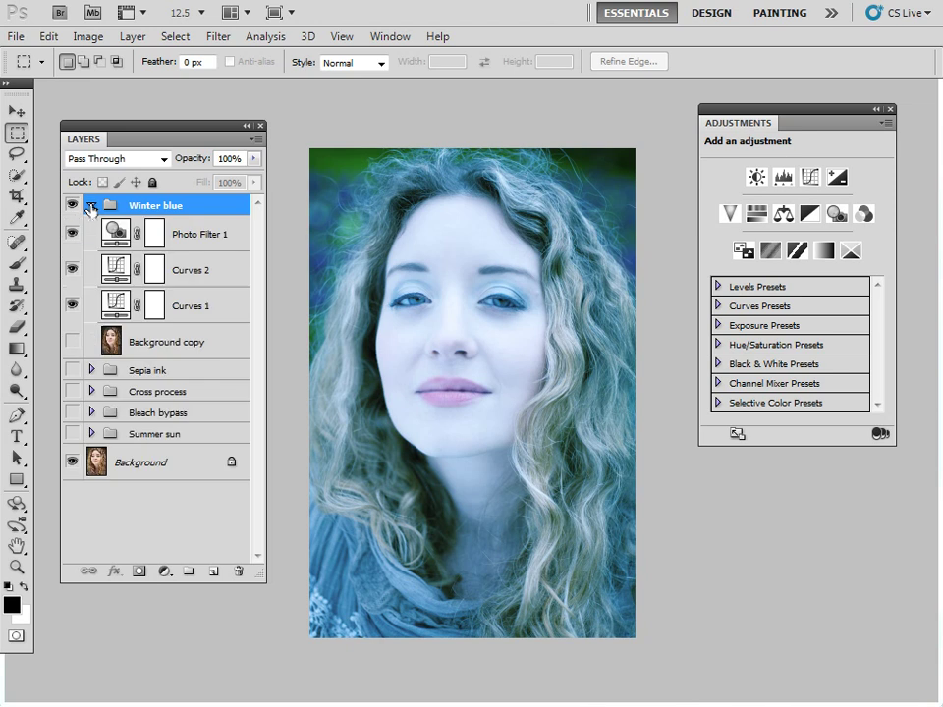
With Curves 2 and Photo Filter 1 hidden in the Winter blue group, pull the red curve of Curves 1 down to input 142, output 65.
click(116, 306)
drag(74, 267, 74, 233)
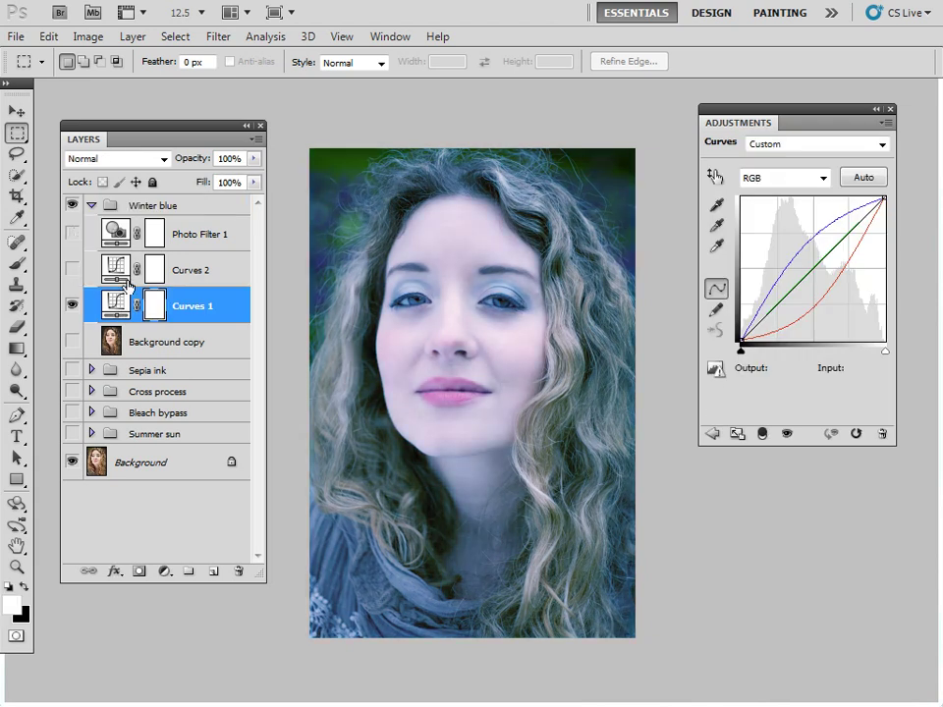
click(823, 178)
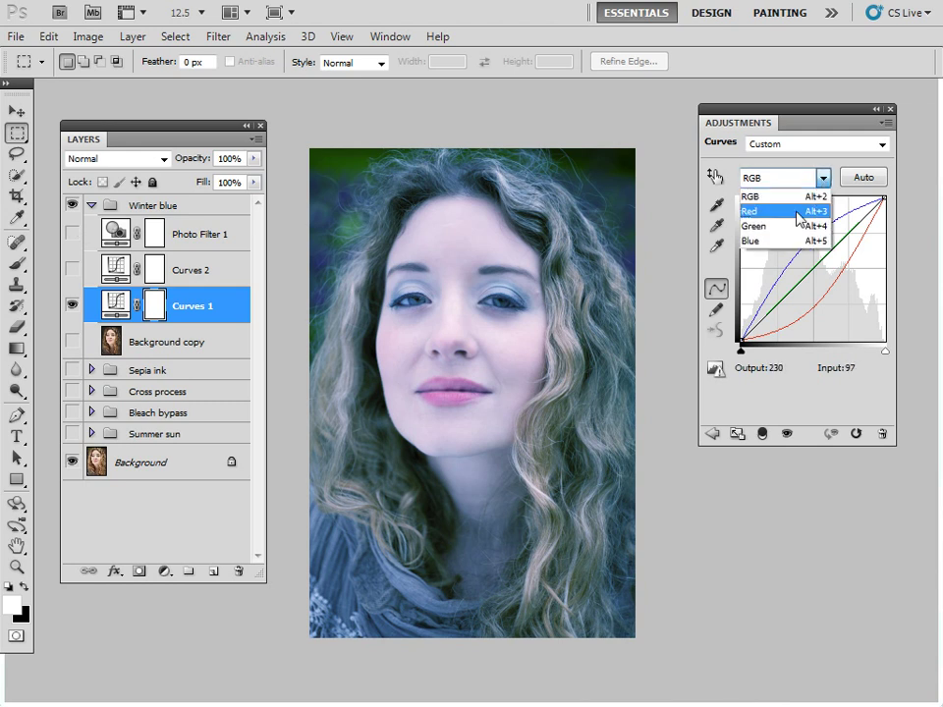
click(798, 209)
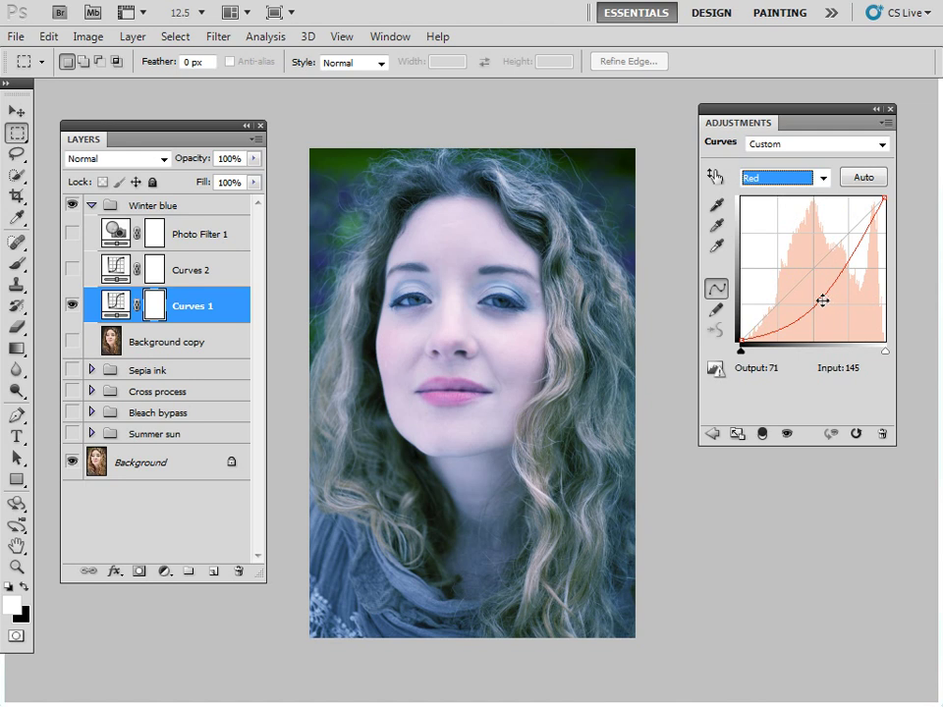
mouse_move(821, 301)
mouse_down()
mouse_move(795, 263)
mouse_move(823, 304)
mouse_up()
click(823, 177)
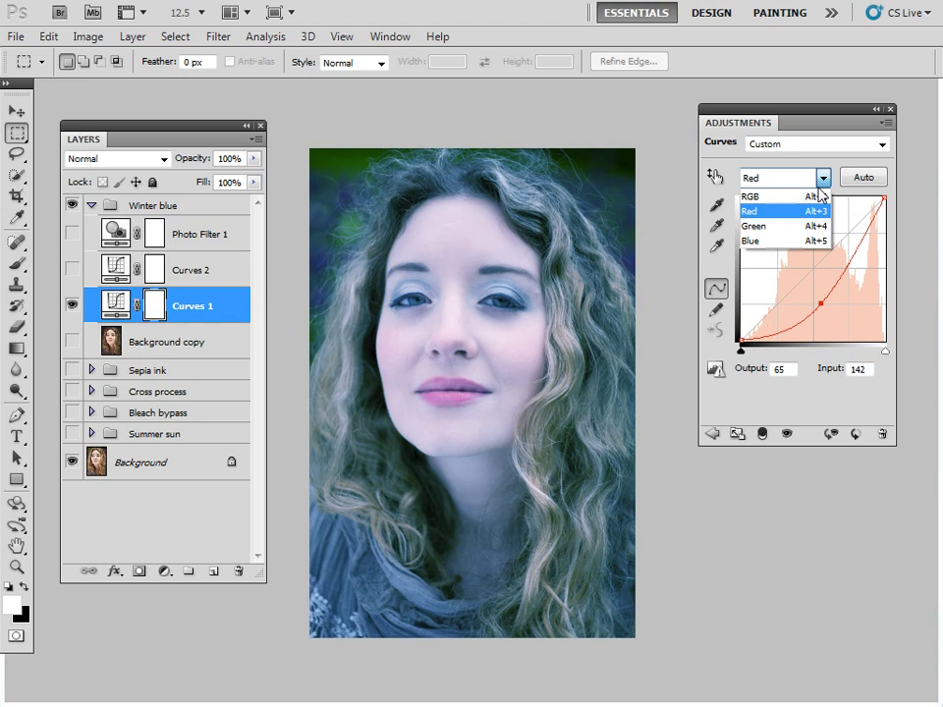
click(791, 214)
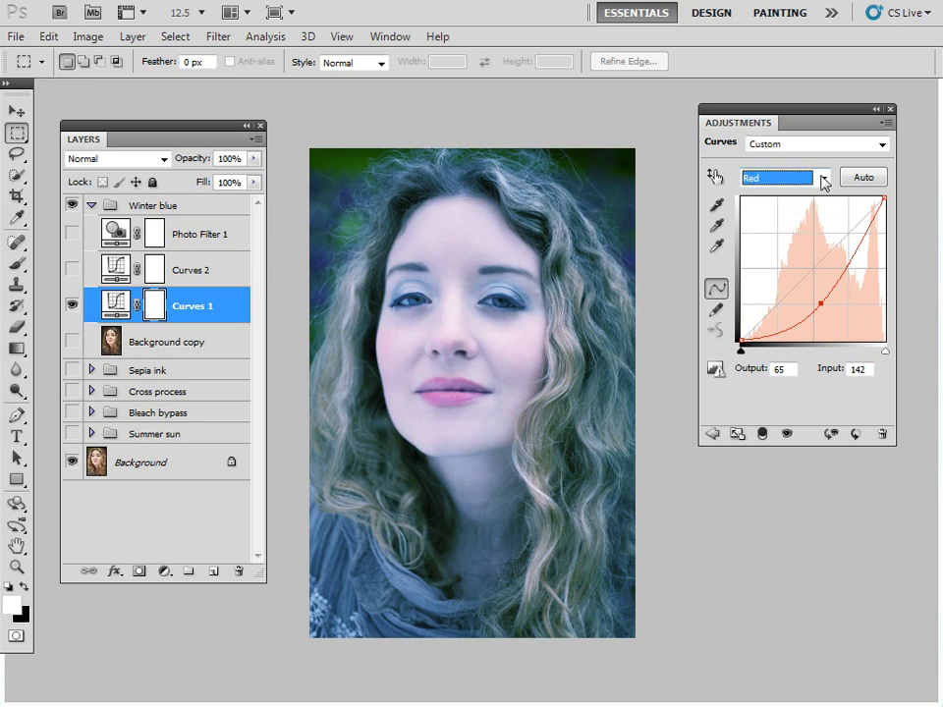
Adjust the point on the blue curve of Winter blue's Curves 1 layer to input 86, output 142.
click(815, 177)
click(783, 241)
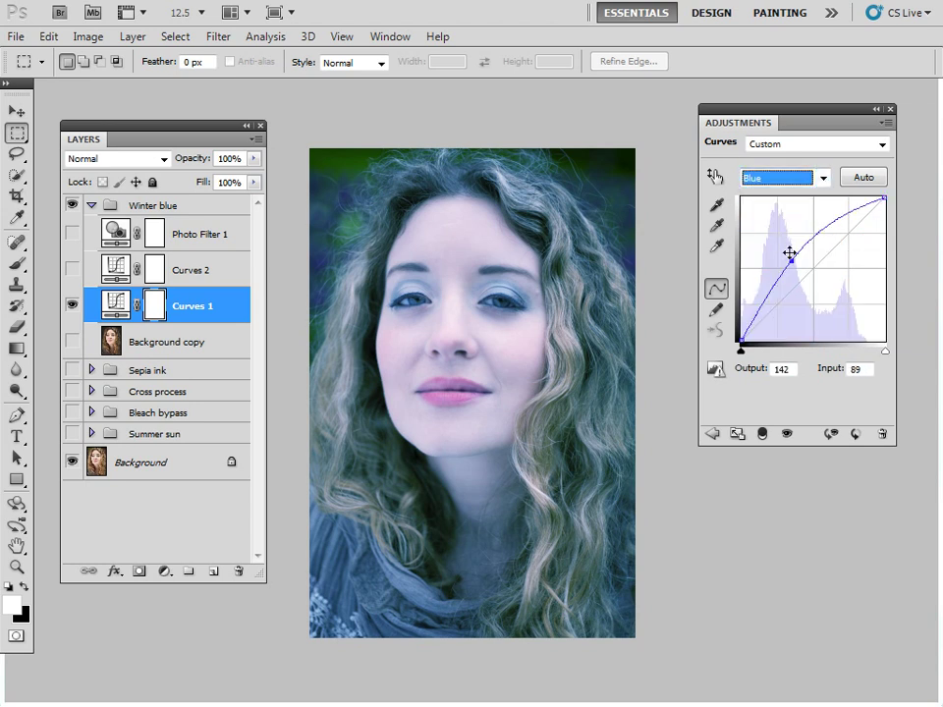
drag(792, 257, 788, 260)
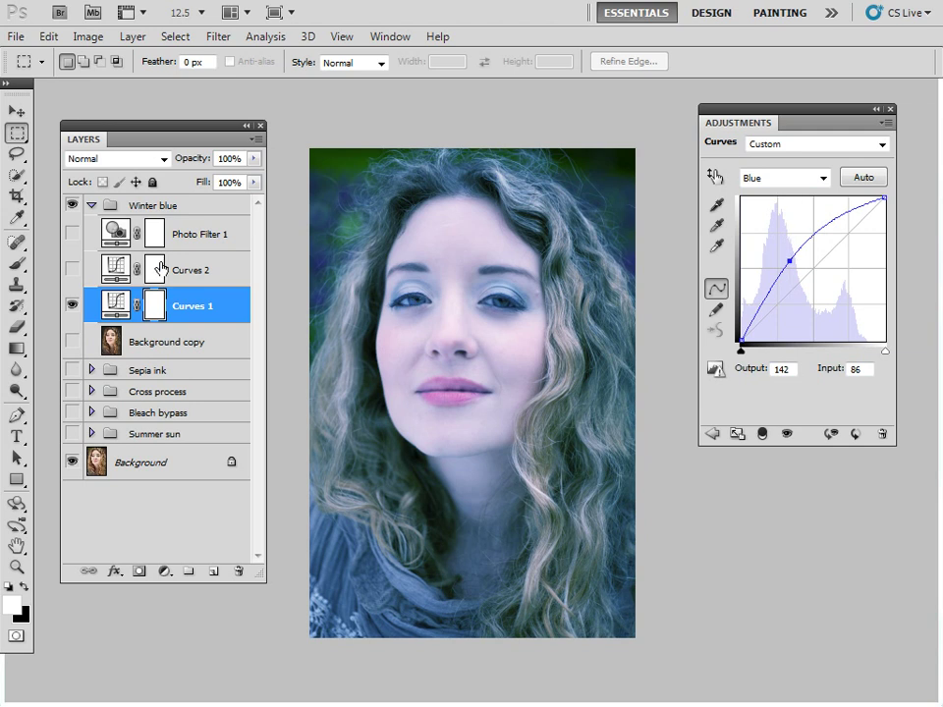
Show the Winter blue group's Curves 2 layer and open its RGB curve at the midtone point.
click(73, 270)
click(116, 270)
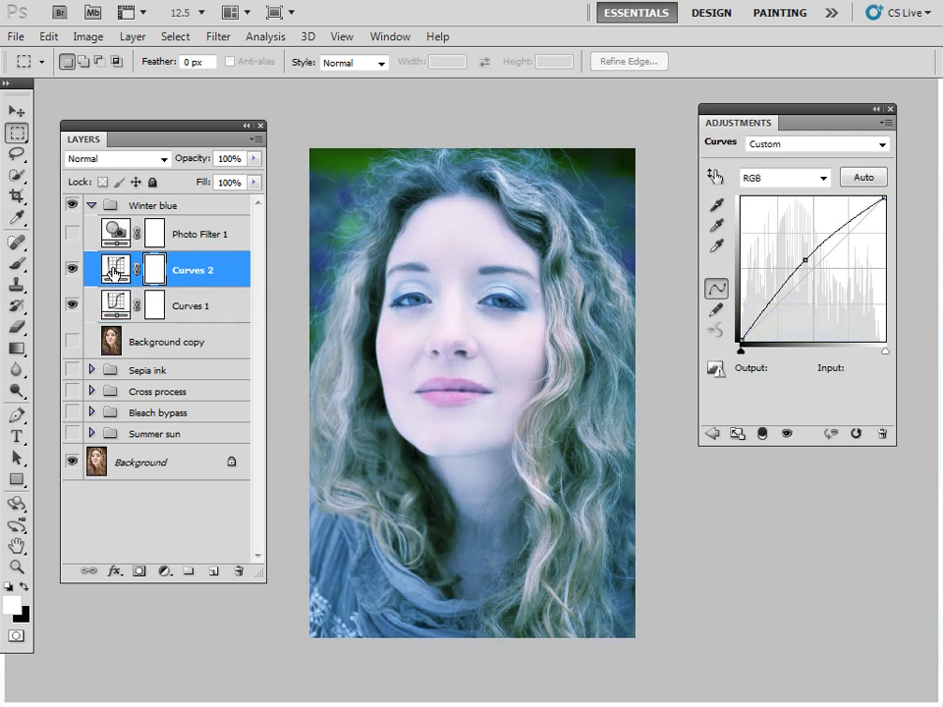
click(804, 257)
Show the Winter blue group's Photo Filter 1 layer and choose Cyan as its filter.
click(71, 236)
click(109, 234)
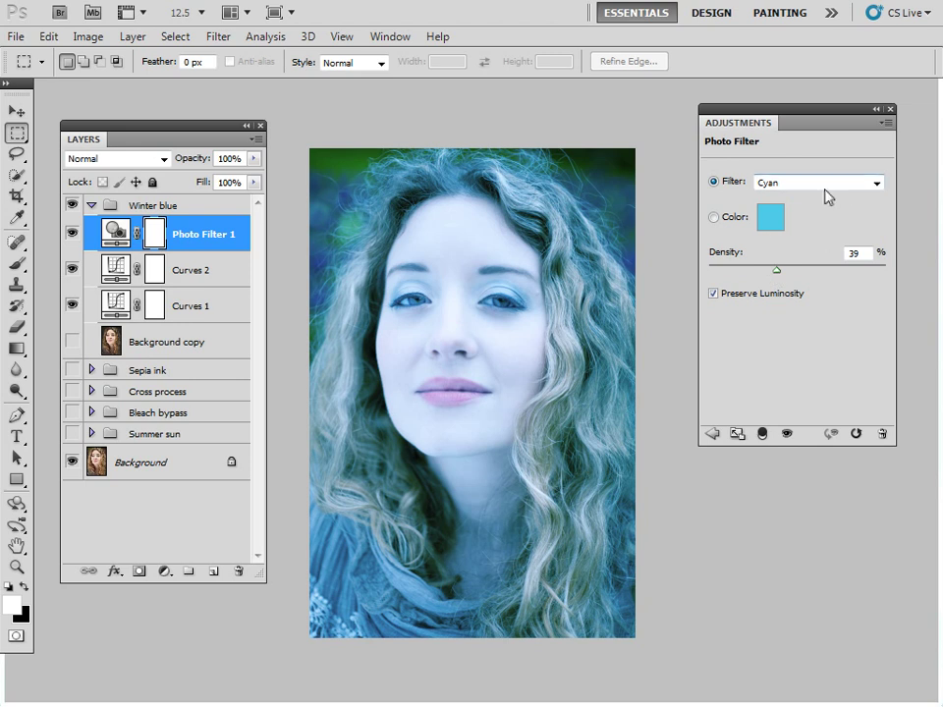
click(794, 186)
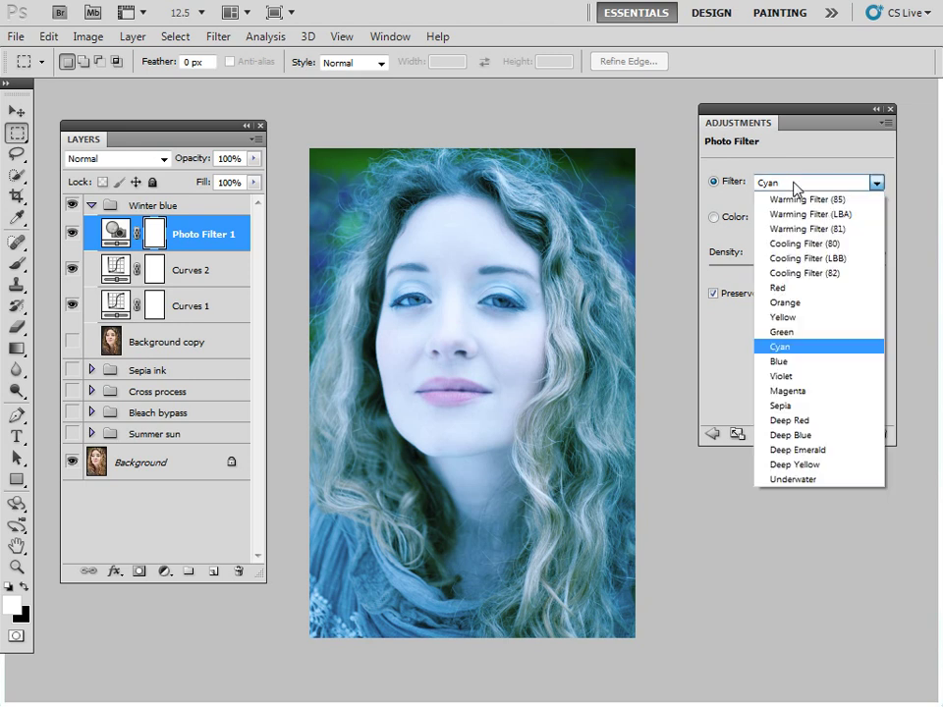
click(789, 349)
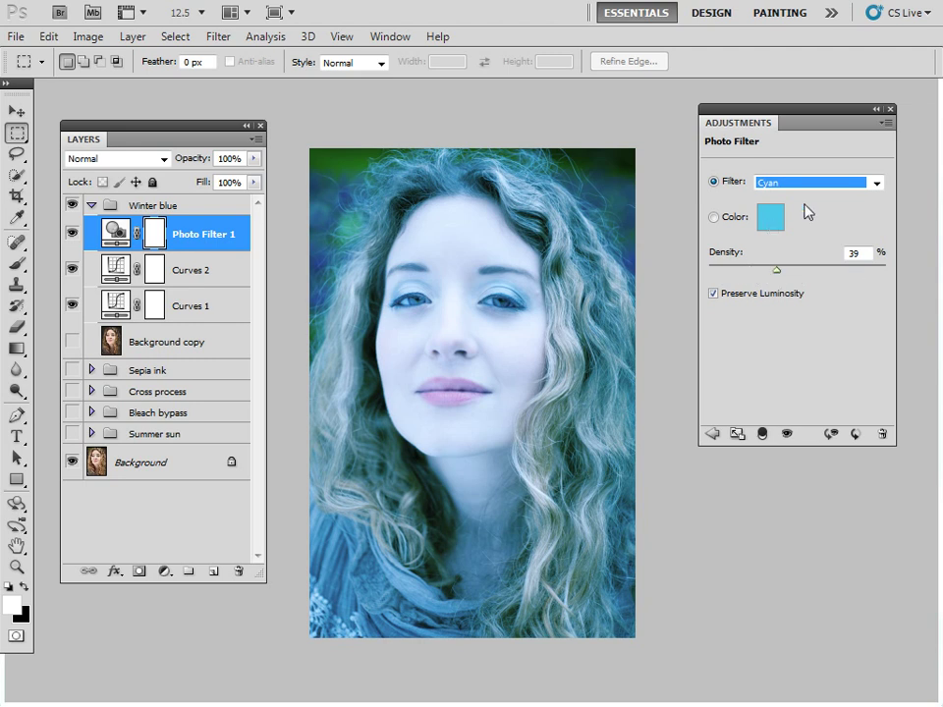
Try the Warming Filter (85), Red, Blue and Deep Blue filters on Photo Filter 1, and return it to Cyan.
click(767, 184)
click(790, 200)
click(784, 184)
click(780, 289)
click(783, 184)
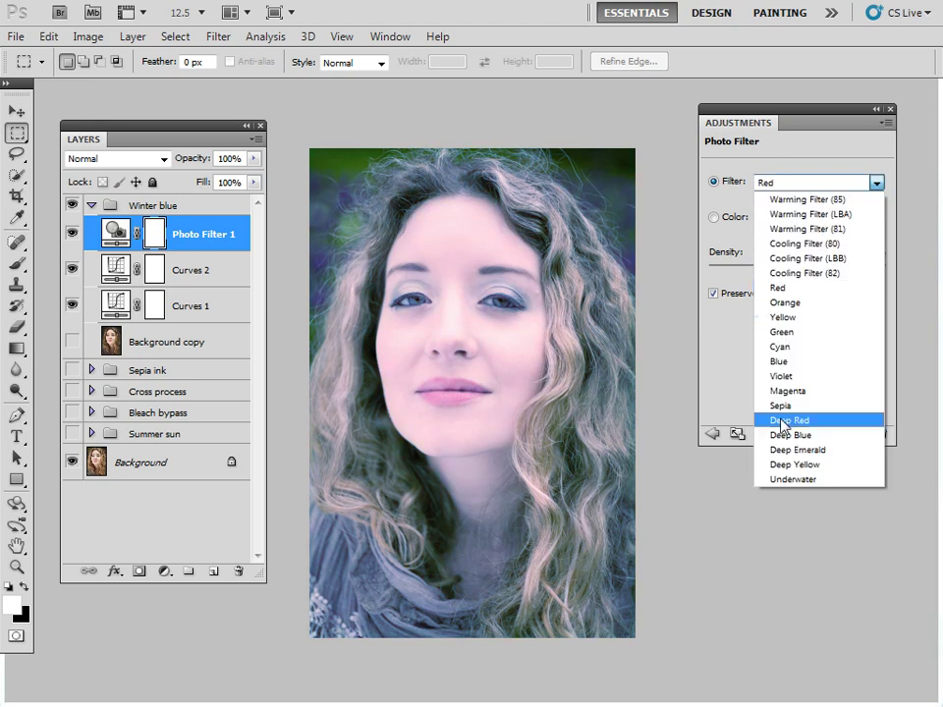
click(781, 363)
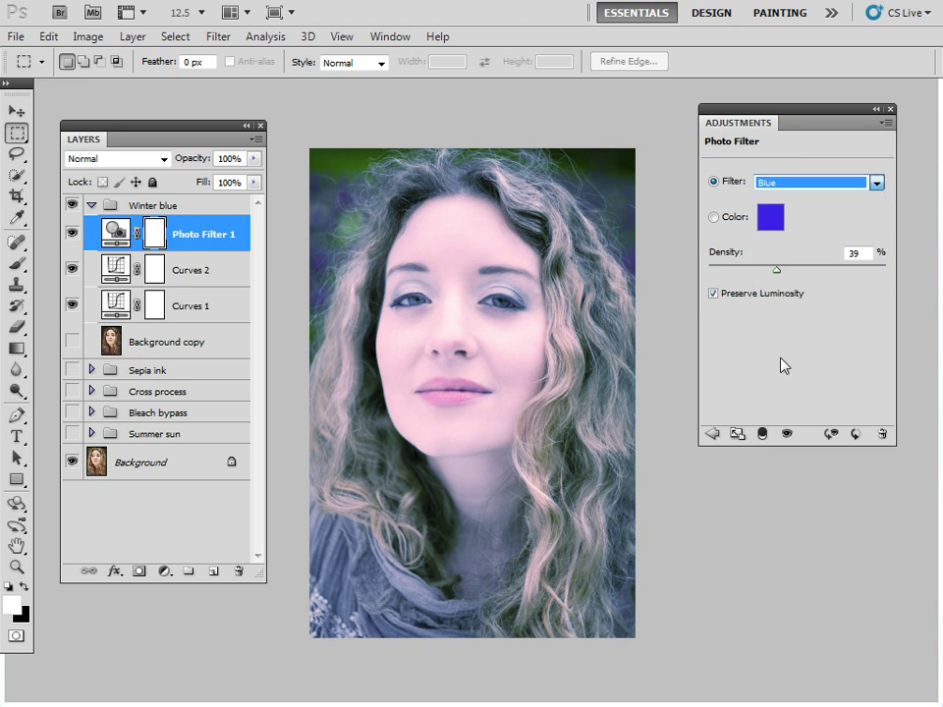
click(772, 183)
click(789, 435)
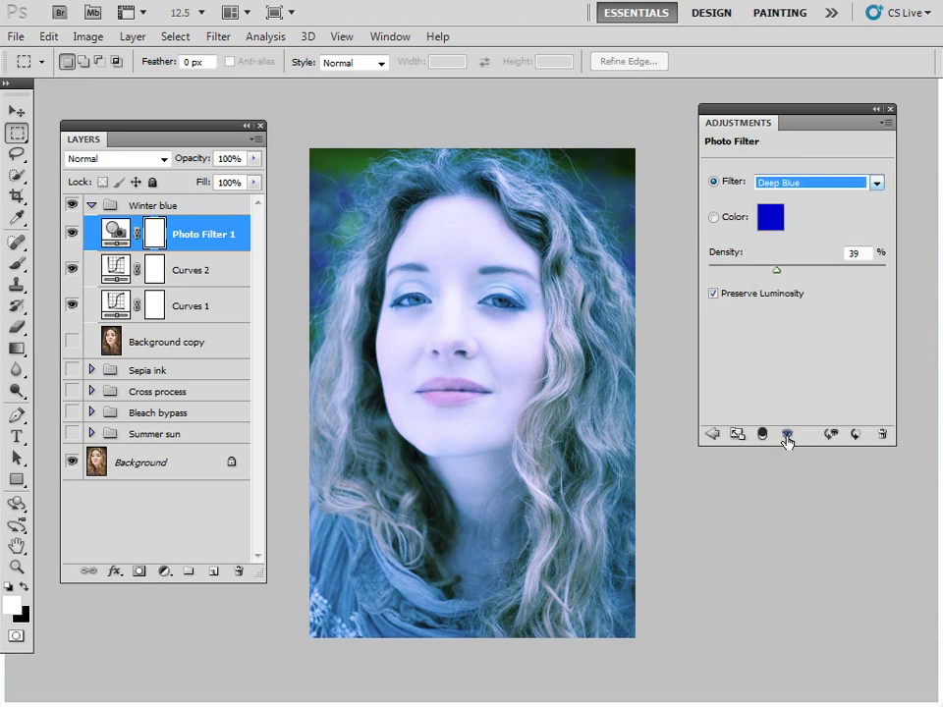
click(796, 185)
click(781, 346)
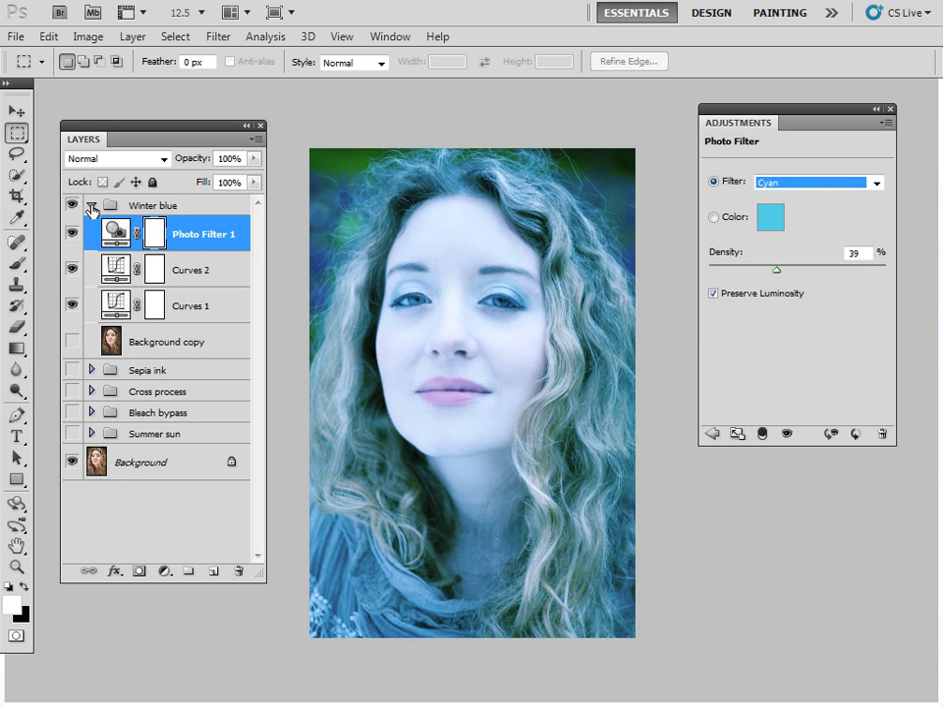
Collapse the Winter blue group and preview Summer sun, Bleach bypass, Cross process, Sepia ink and Winter blue one at a time.
click(92, 206)
click(73, 204)
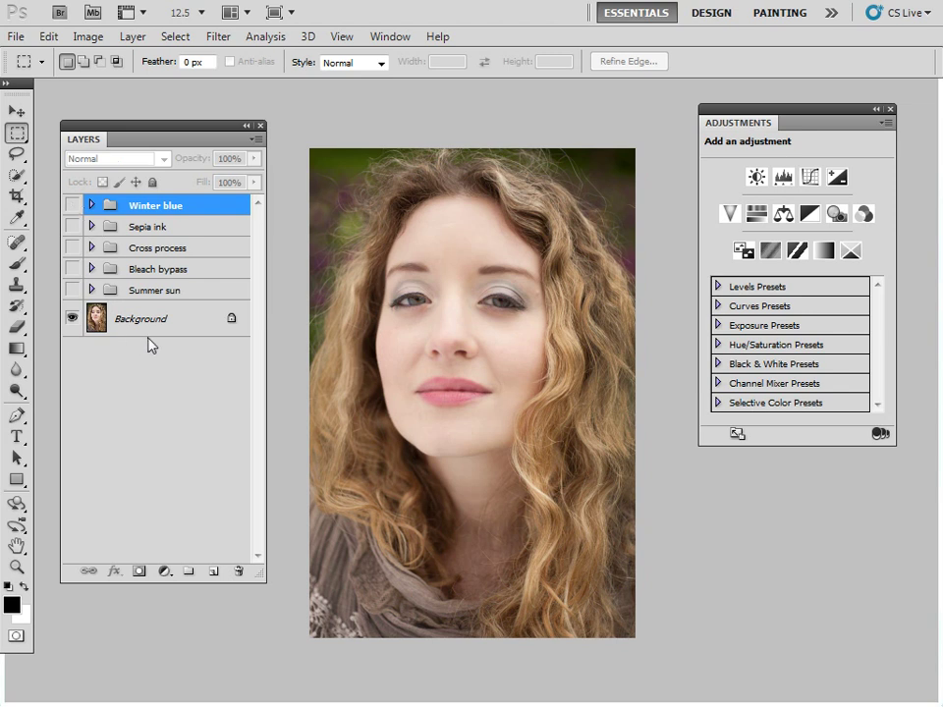
click(71, 290)
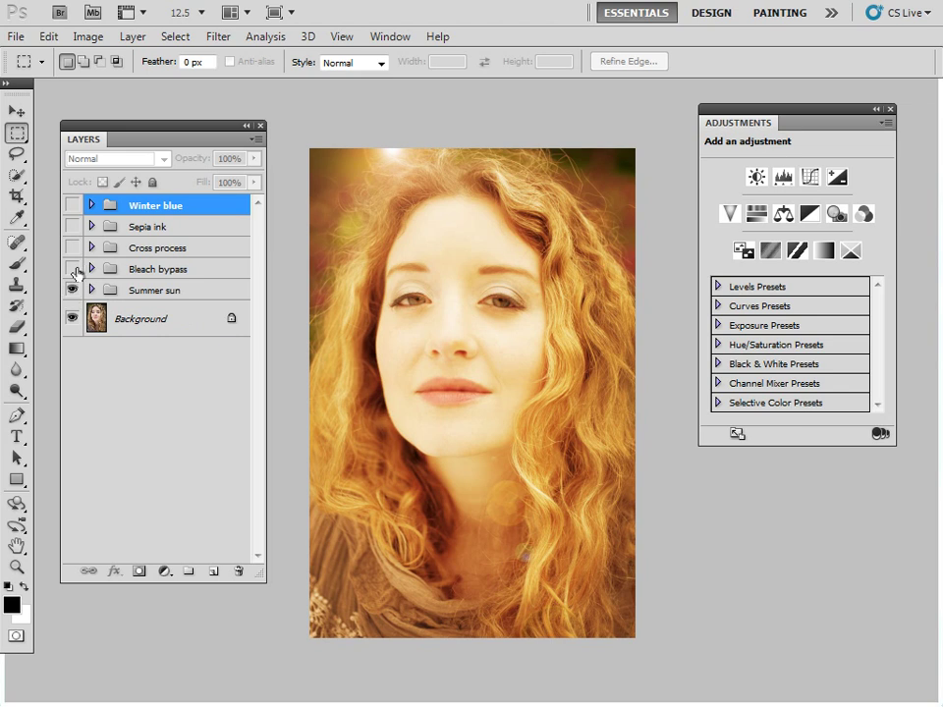
click(72, 268)
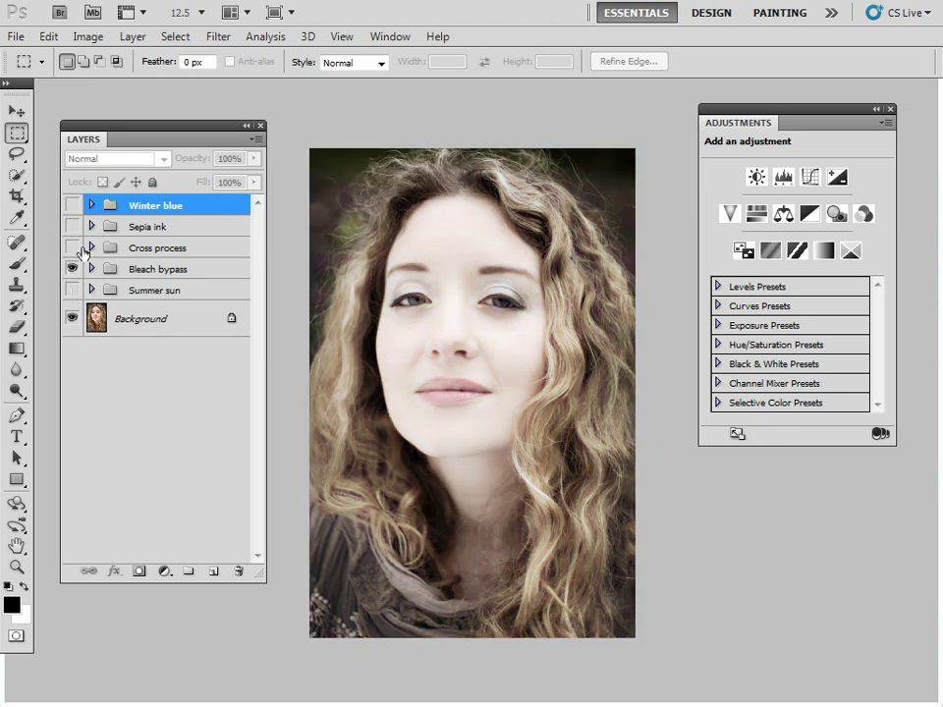
click(72, 247)
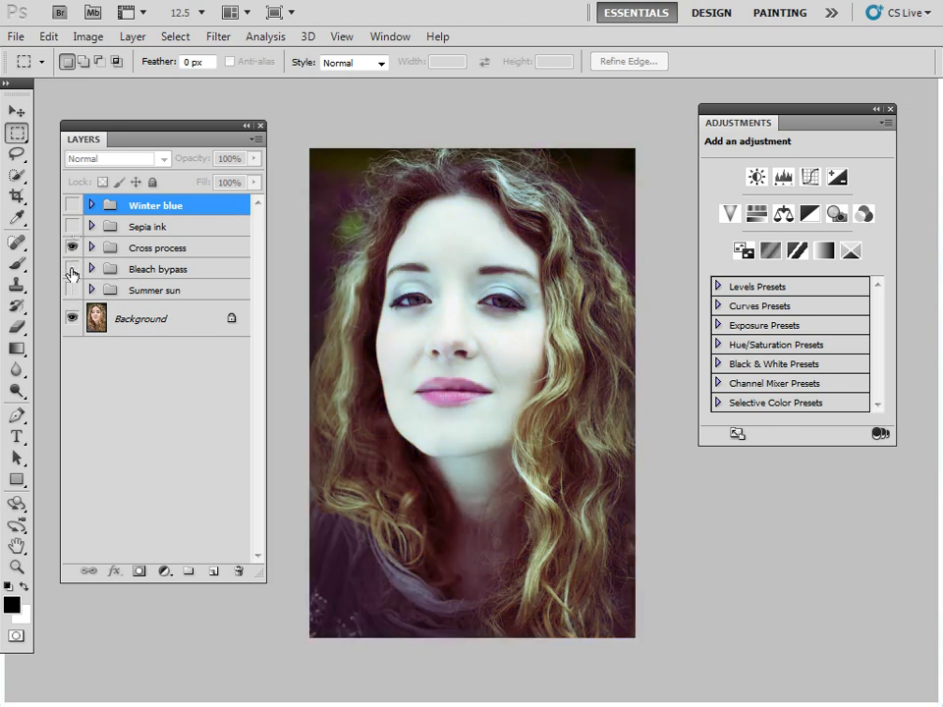
click(71, 271)
click(71, 247)
click(72, 226)
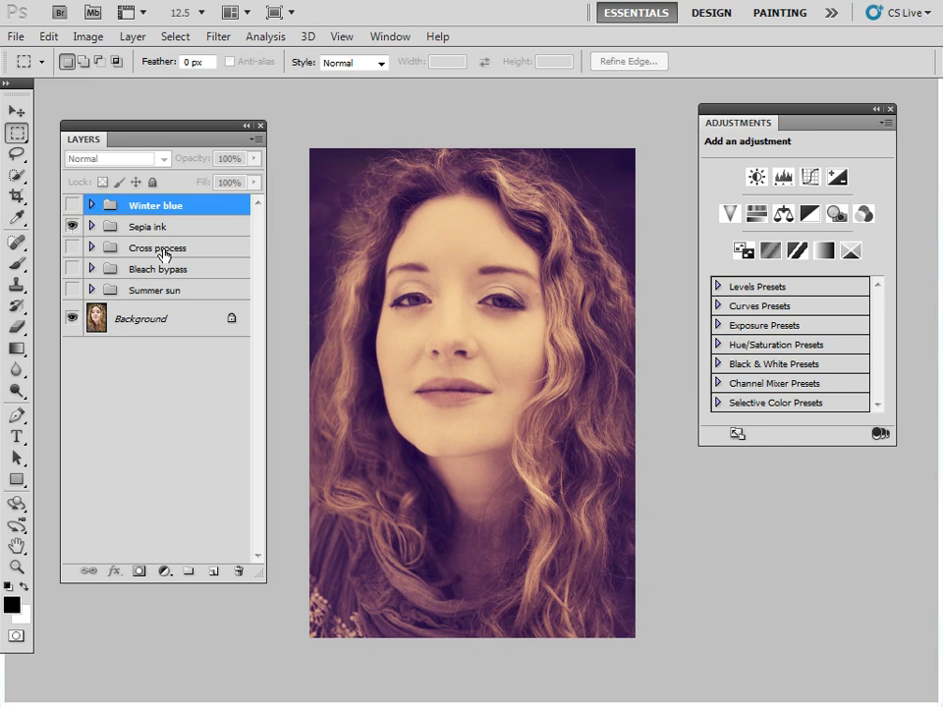
click(72, 226)
click(71, 205)
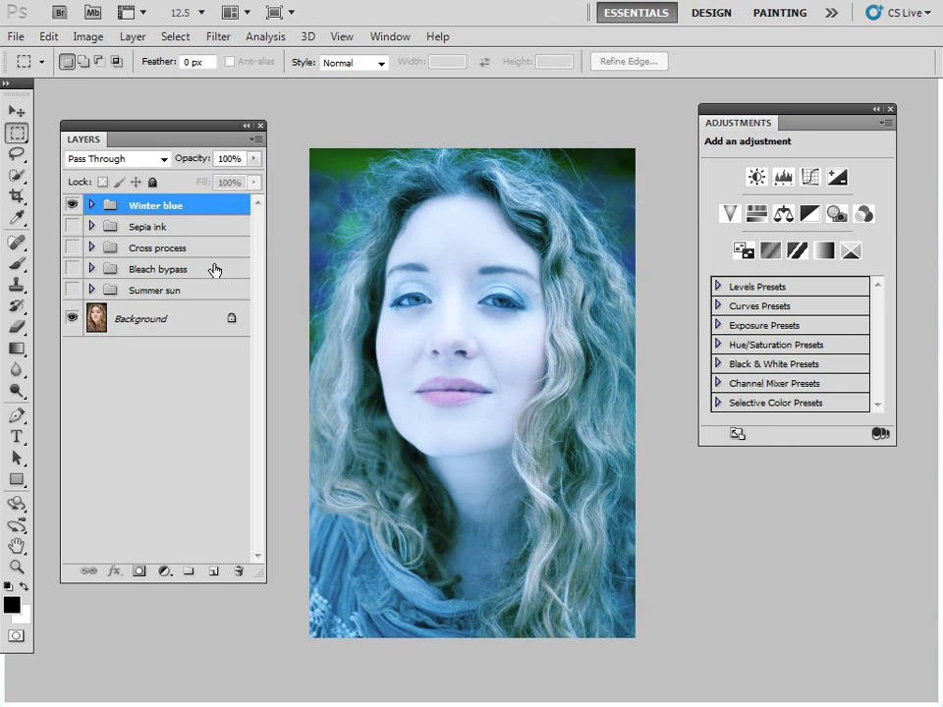